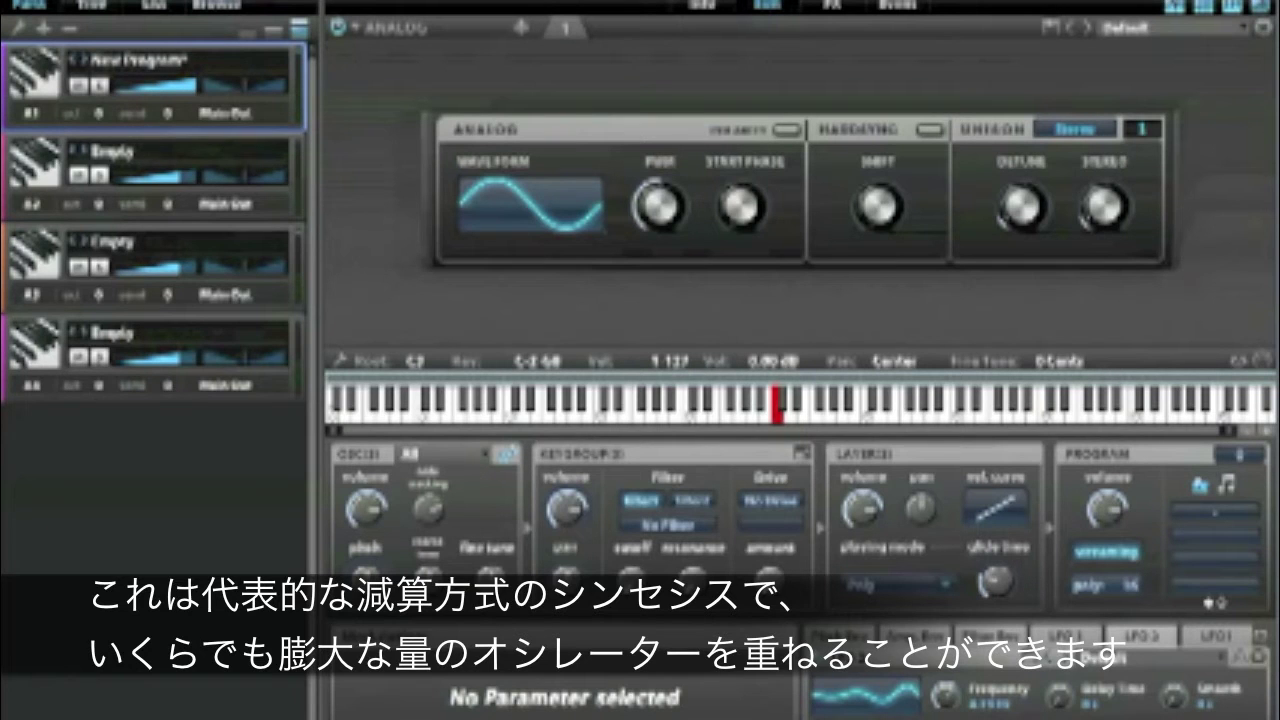
# Switch the part's oscillator type from Analog to Synthesis > Analog Stack
pyautogui.click(398, 26)
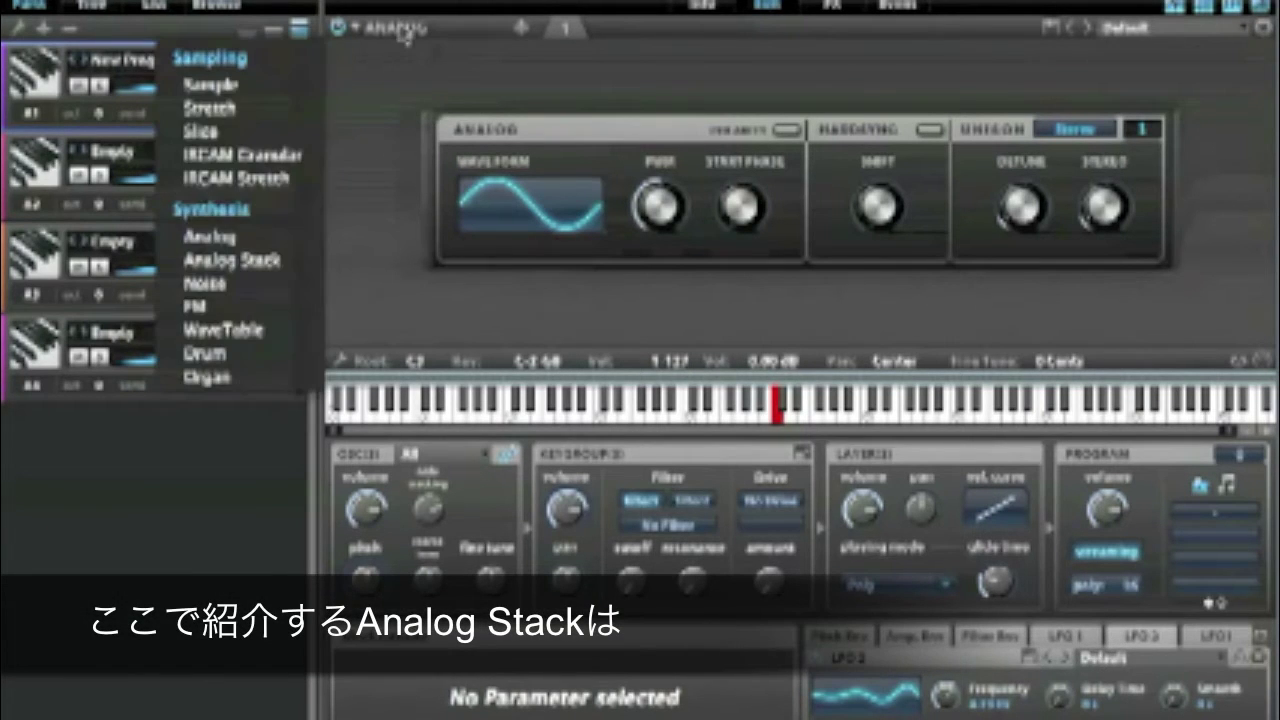
pyautogui.click(272, 262)
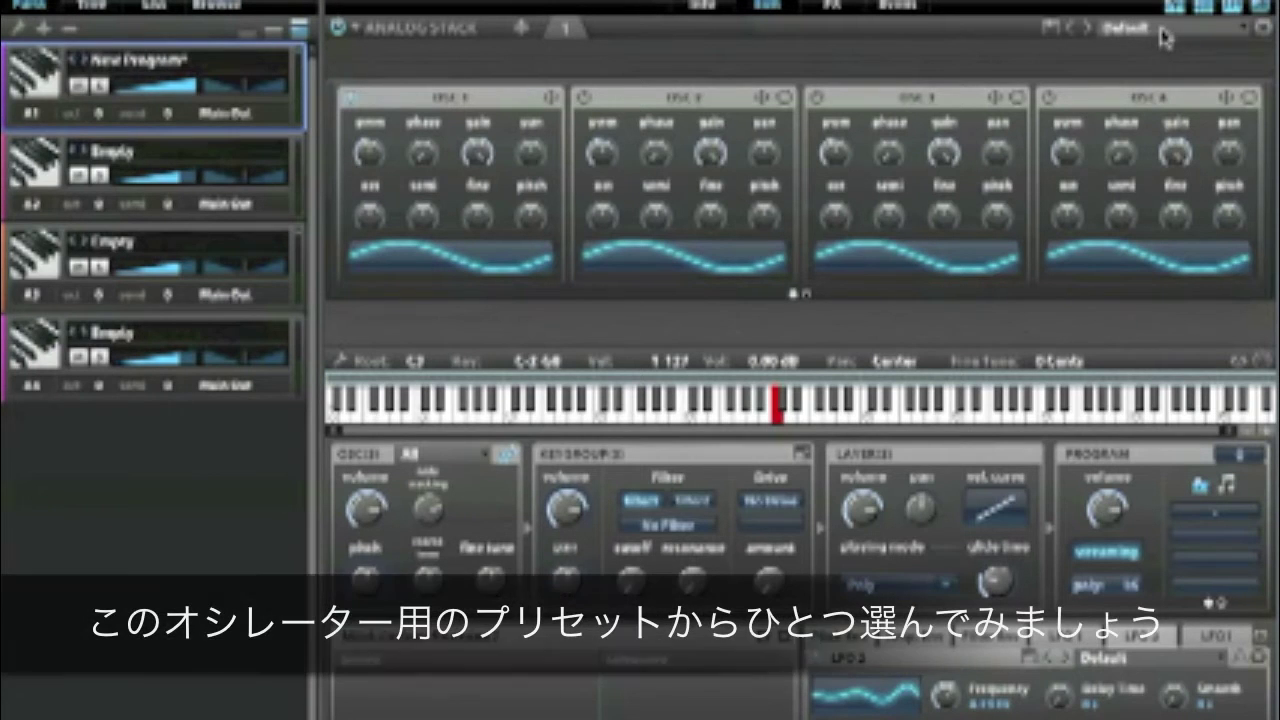
pyautogui.click(1162, 32)
pyautogui.click(1180, 97)
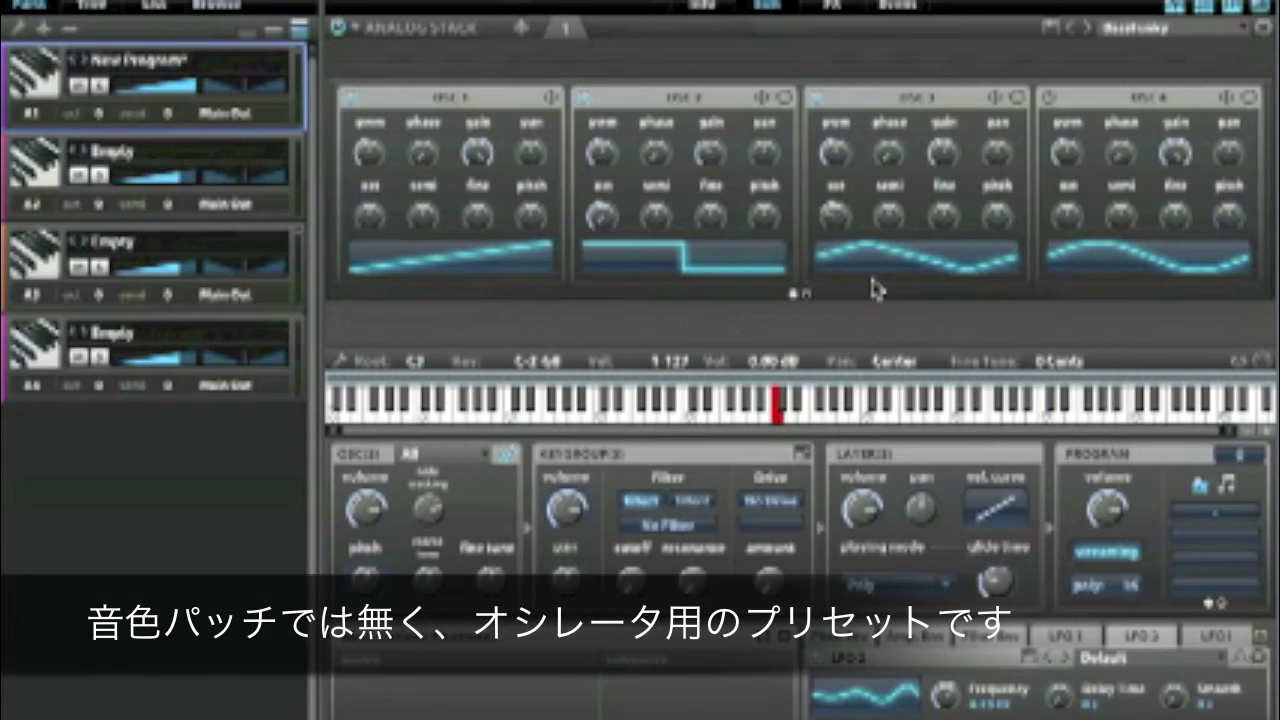
pyautogui.click(1122, 32)
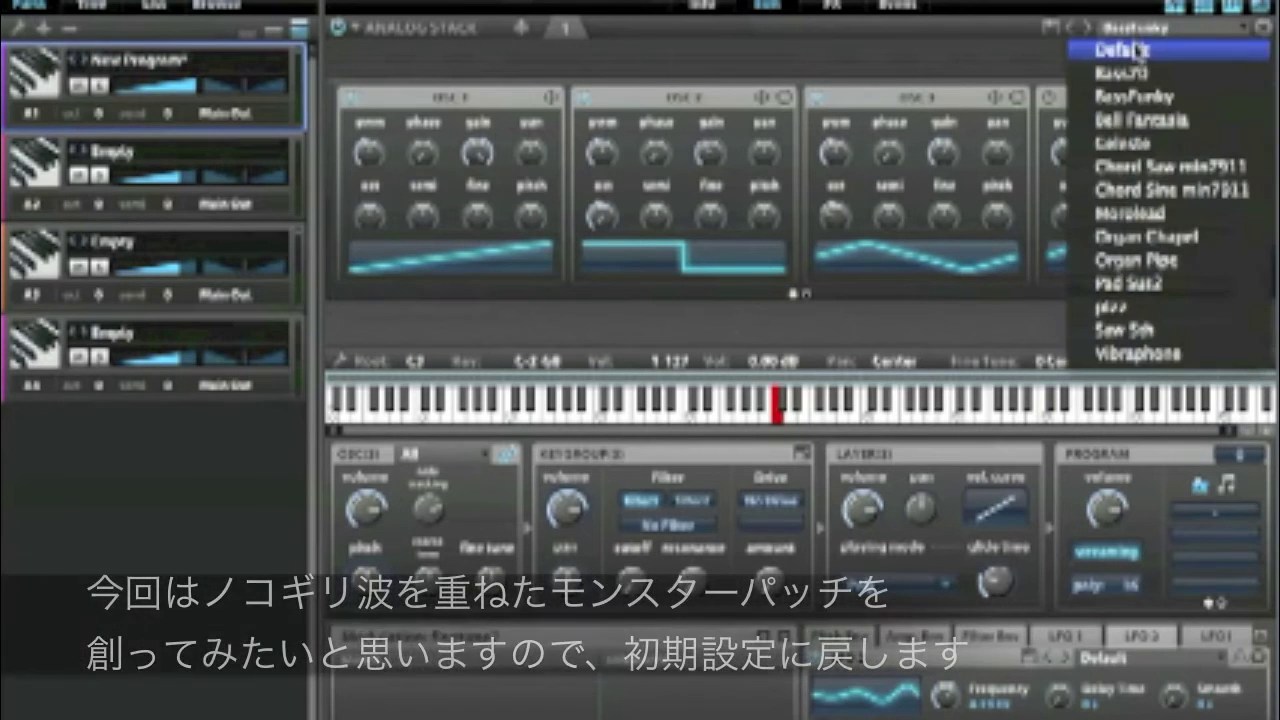
pyautogui.click(1122, 54)
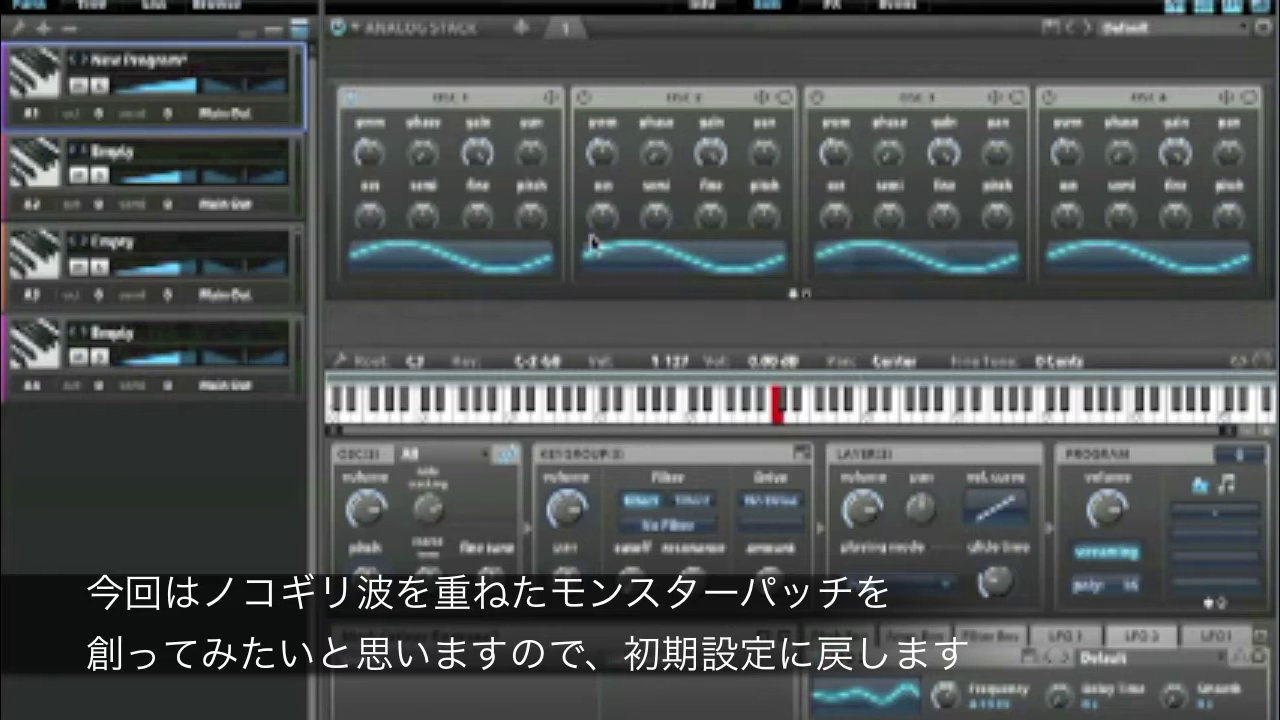
# Set the waveforms of oscillators 1–4 to Saw
pyautogui.click(490, 268)
pyautogui.click(492, 310)
pyautogui.click(712, 270)
pyautogui.click(700, 304)
pyautogui.click(915, 264)
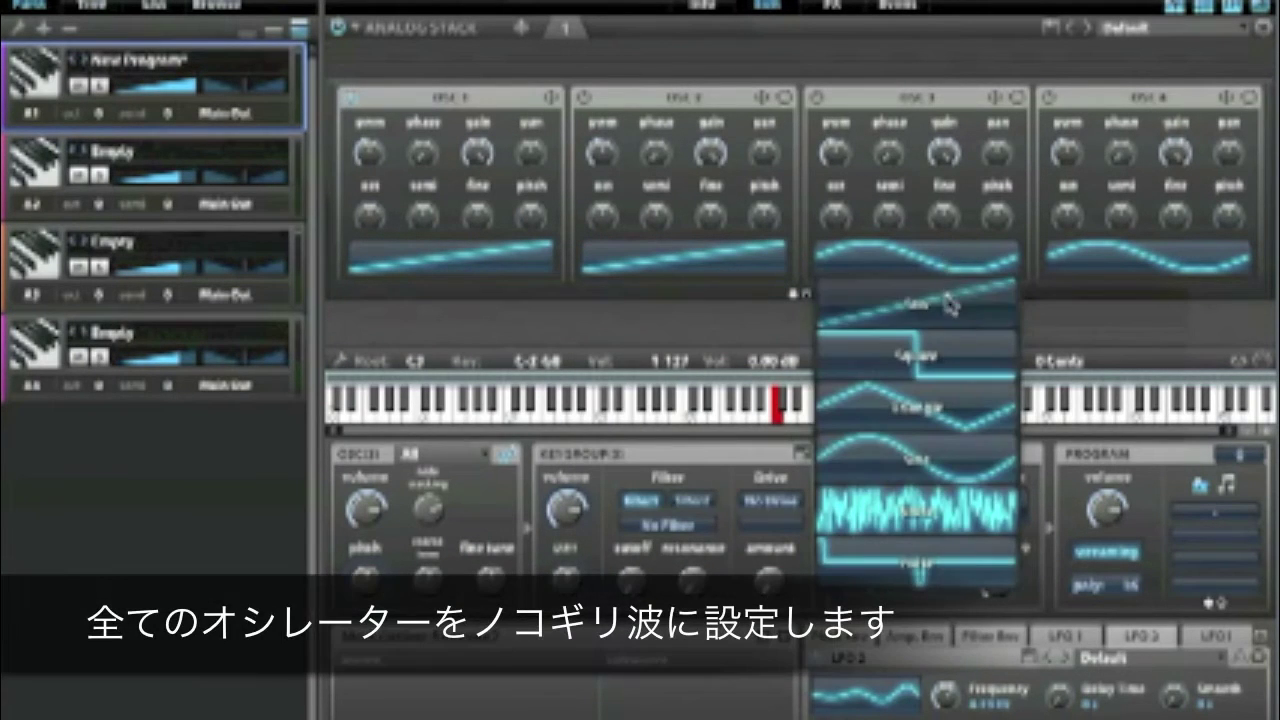
pyautogui.click(940, 302)
pyautogui.click(1137, 272)
pyautogui.click(1143, 302)
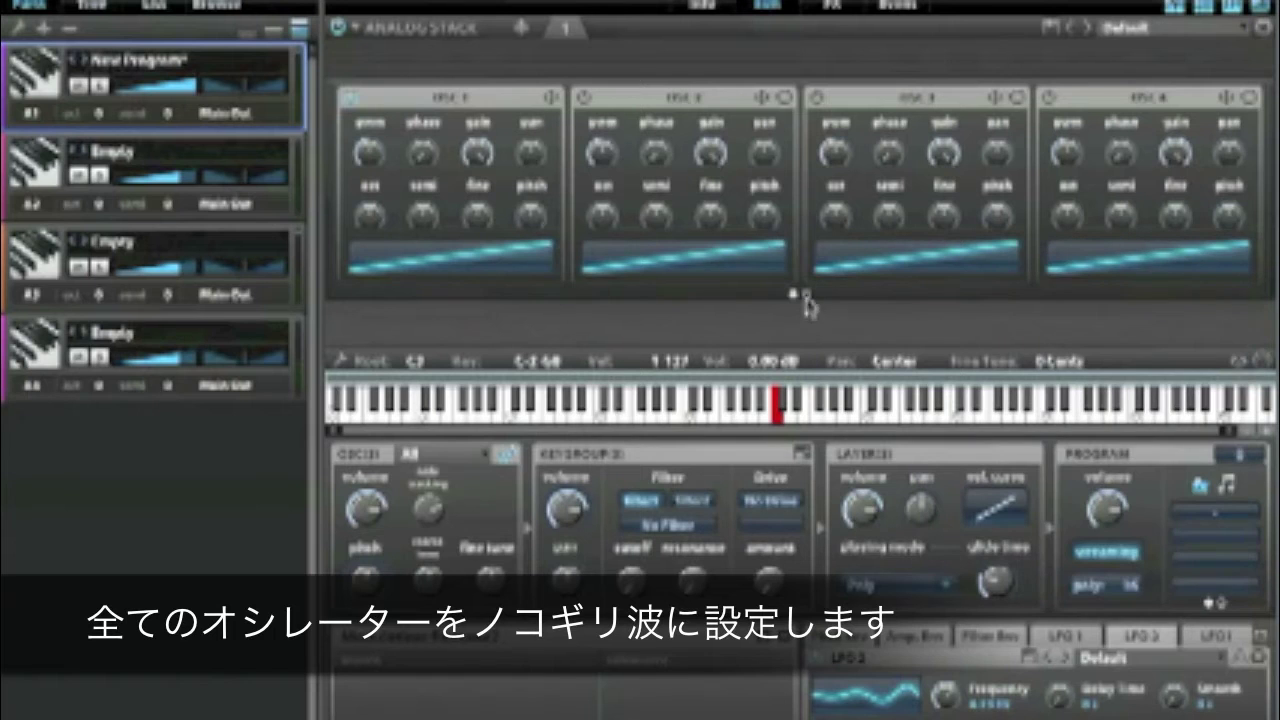
# Set oscillators 5–8 to Saw, then switch on OSC 2 on the 1–4 page
pyautogui.click(806, 295)
pyautogui.click(462, 268)
pyautogui.click(518, 298)
pyautogui.click(710, 270)
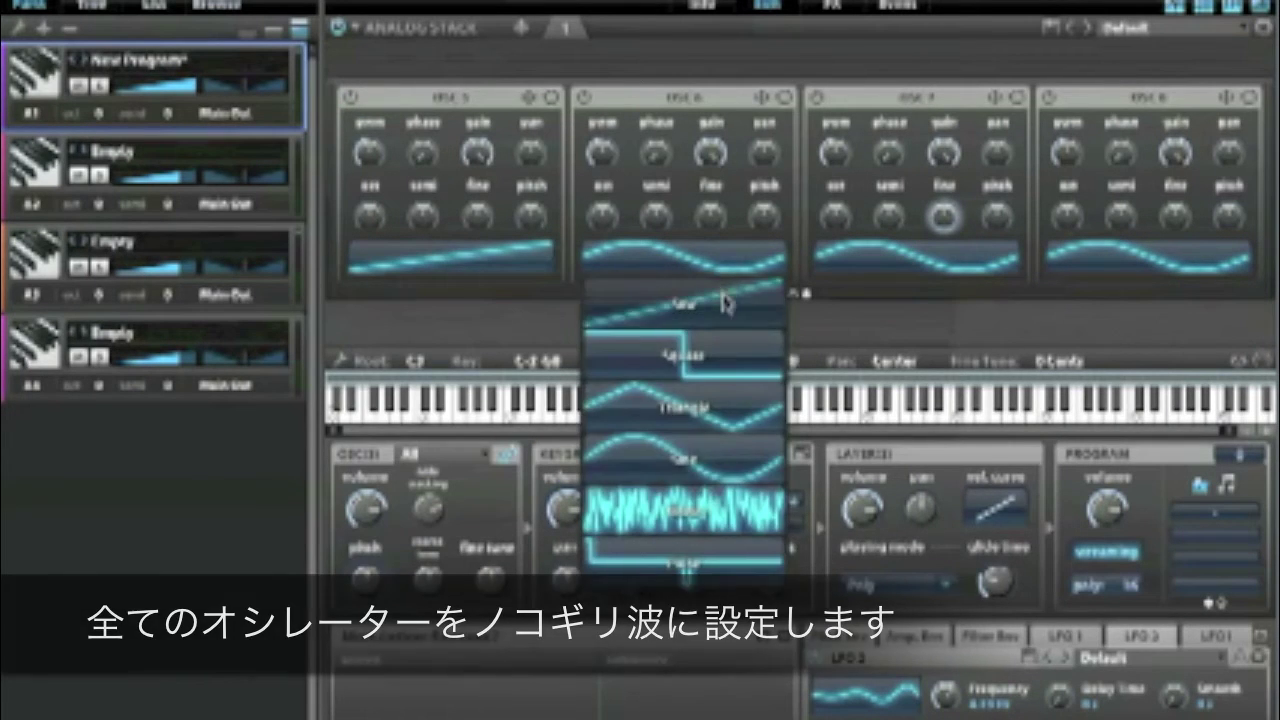
pyautogui.click(724, 302)
pyautogui.click(912, 264)
pyautogui.click(912, 302)
pyautogui.click(1063, 268)
pyautogui.click(1100, 302)
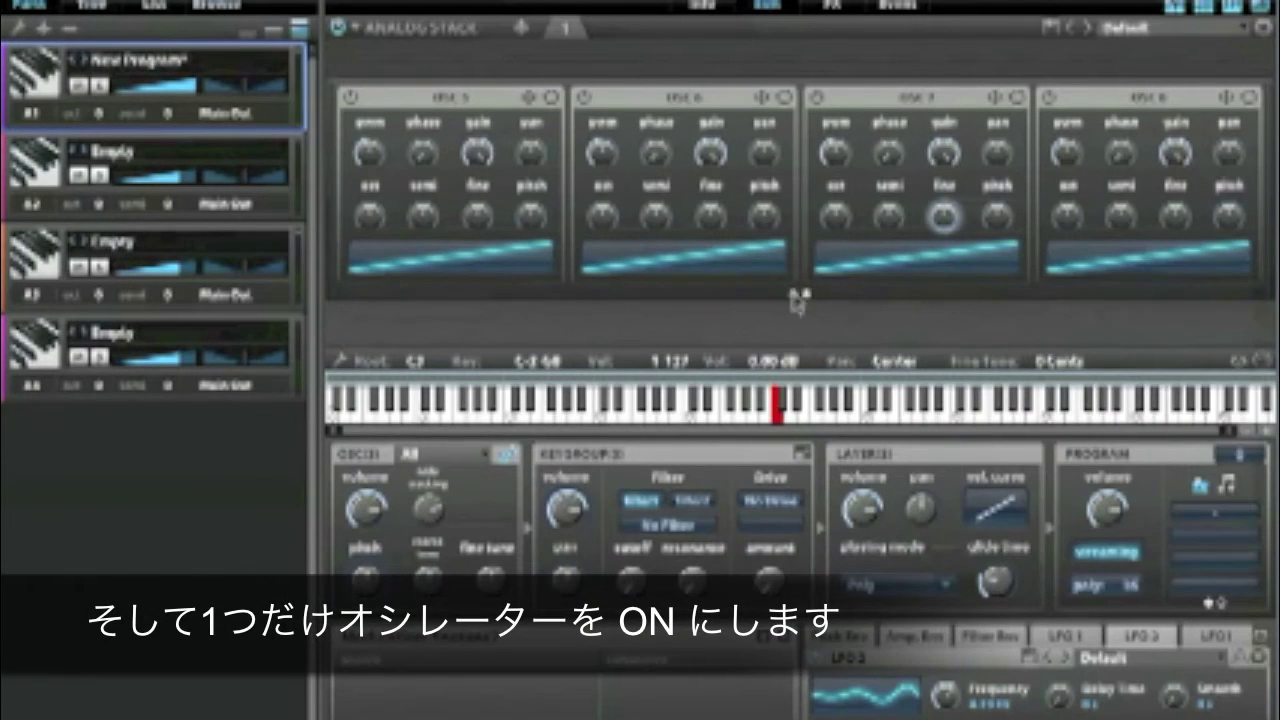
pyautogui.click(794, 293)
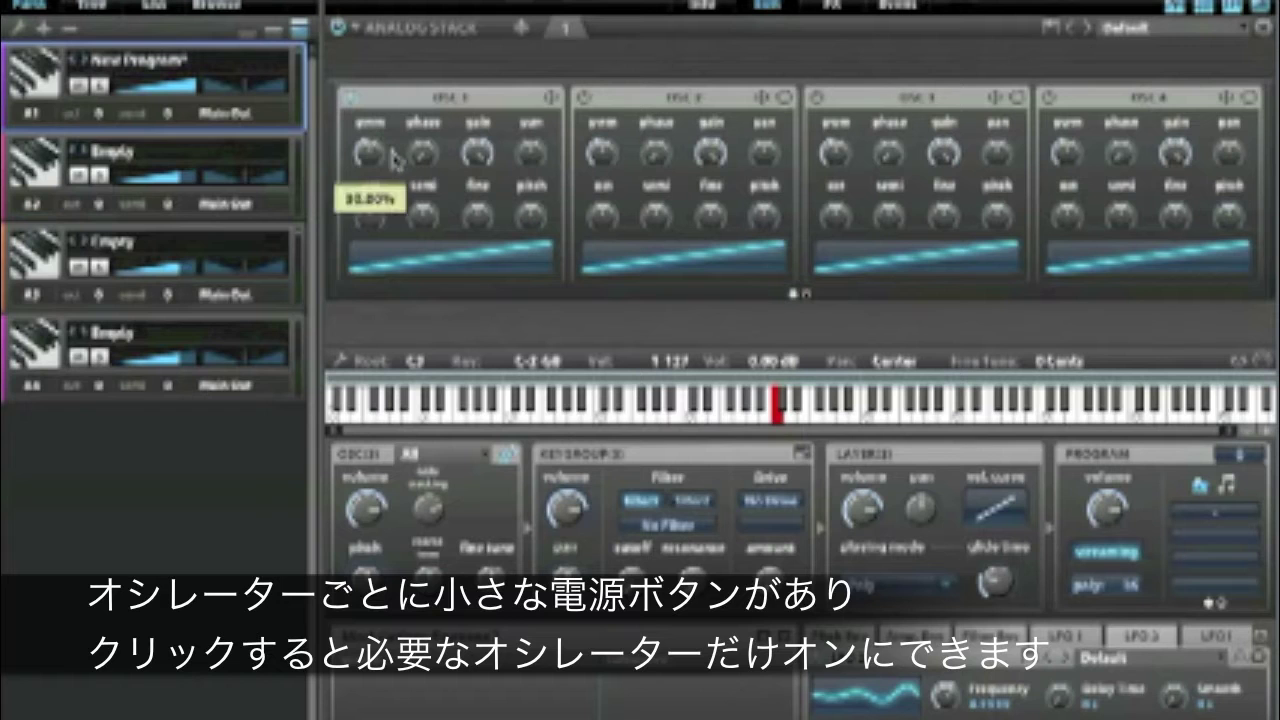
pyautogui.click(582, 99)
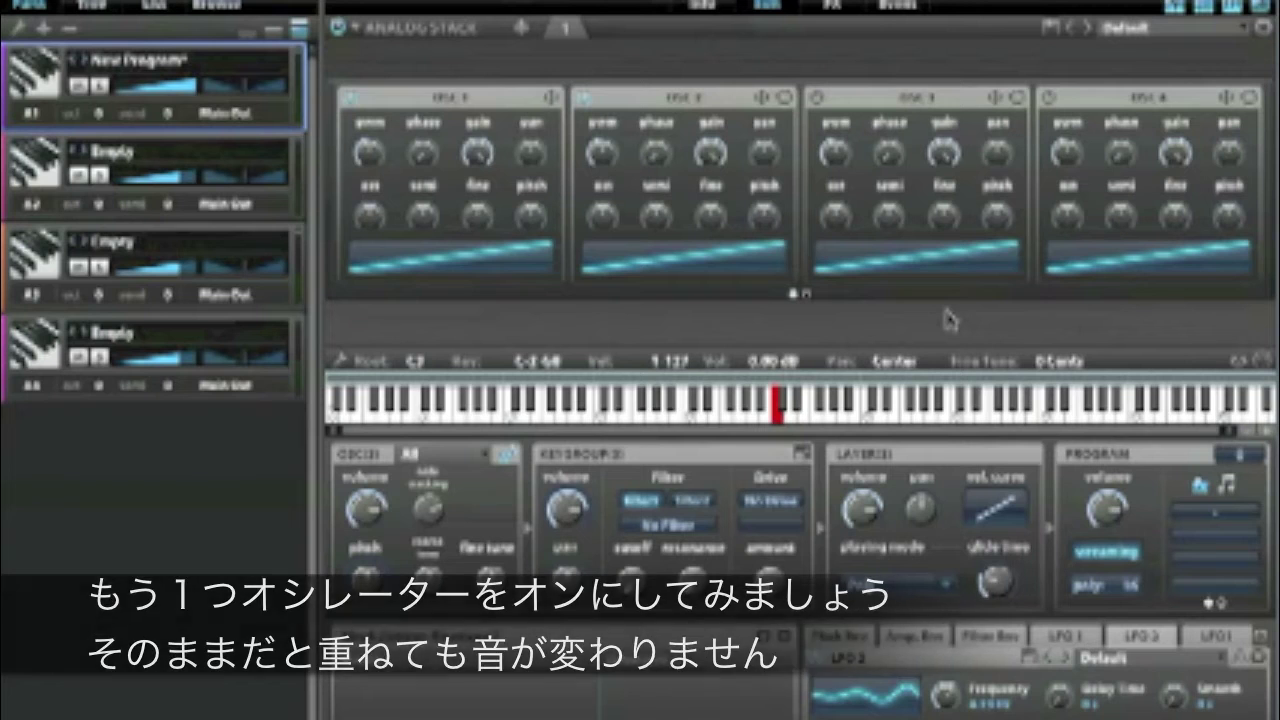
# Detune OSC 2's fine tuning upward and pan OSC 1 to Left 30
pyautogui.moveTo(478, 220)
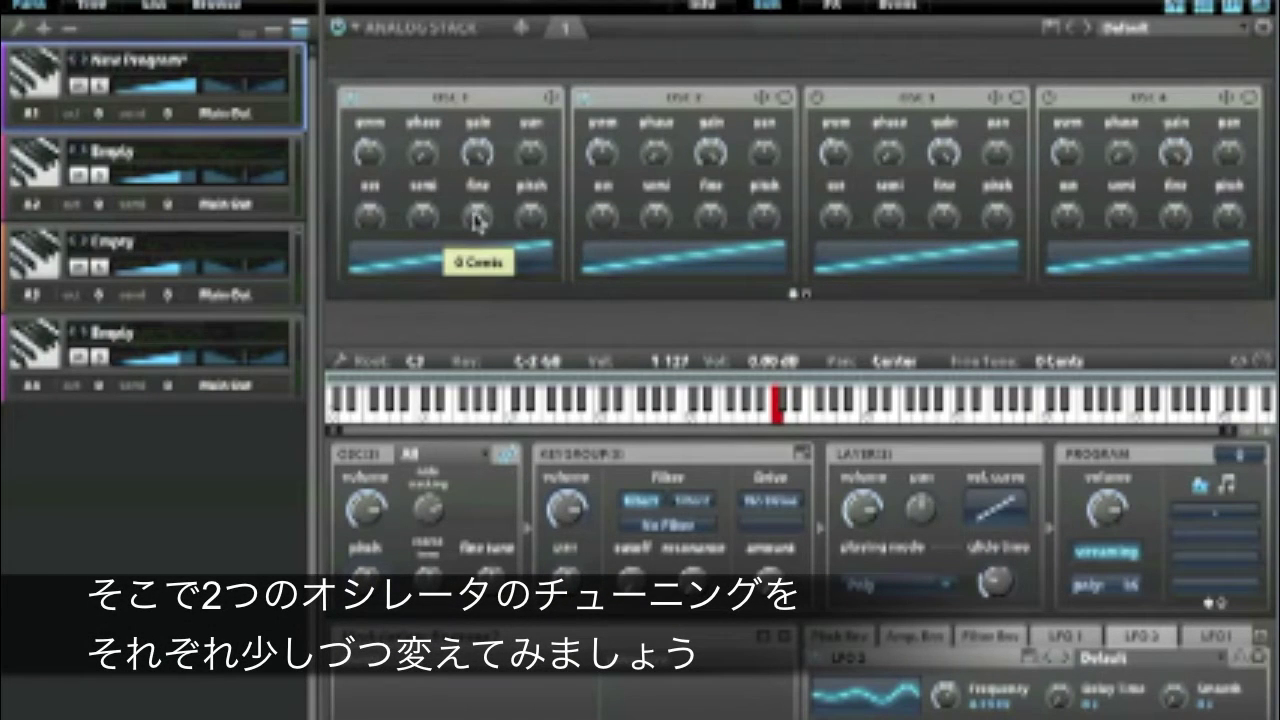
pyautogui.moveTo(706, 219); pyautogui.dragTo(711, 208)
pyautogui.moveTo(765, 222)
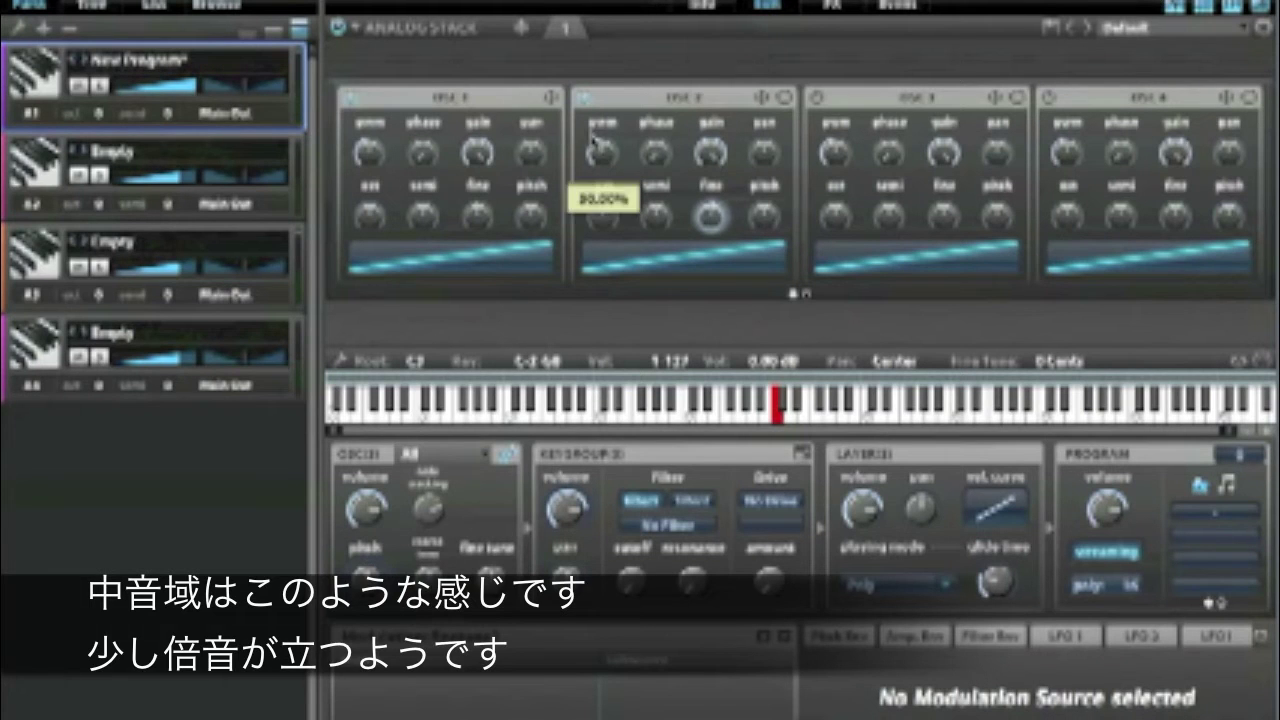
pyautogui.moveTo(530, 152); pyautogui.dragTo(516, 240)
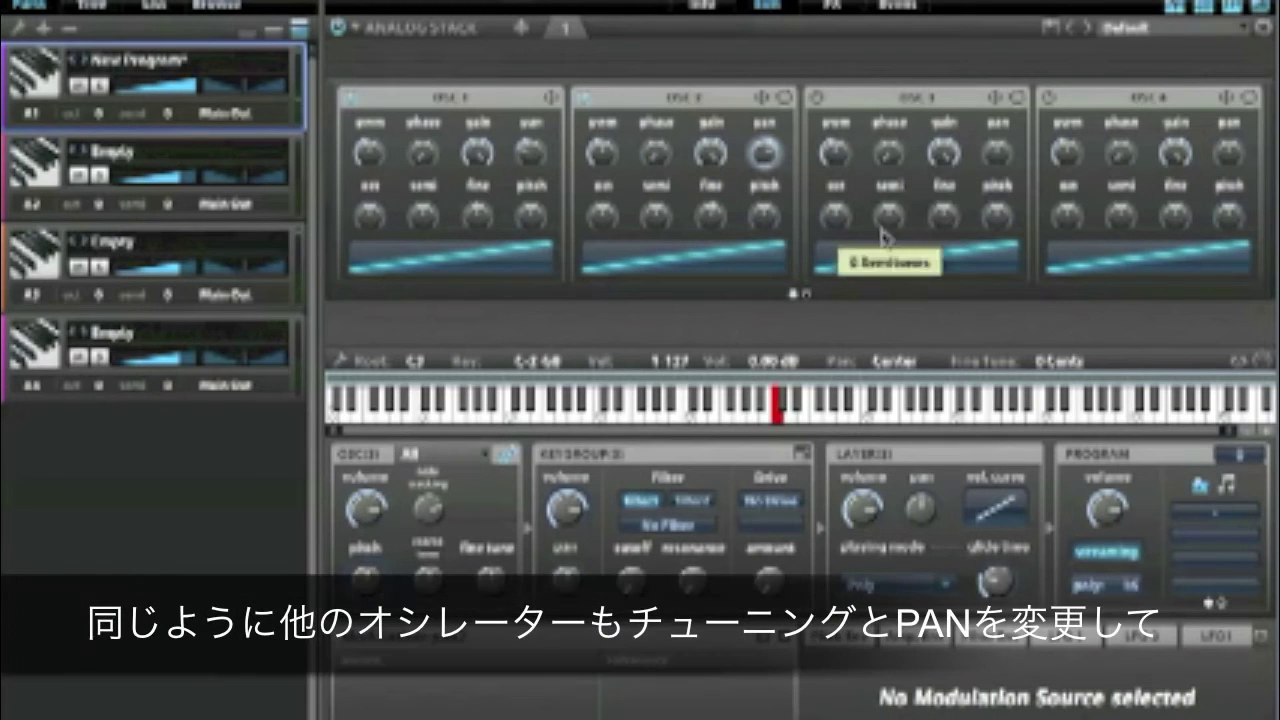
# Pan OSC 3 to Left 43 and switch OSC 3 on
pyautogui.moveTo(1171, 214)
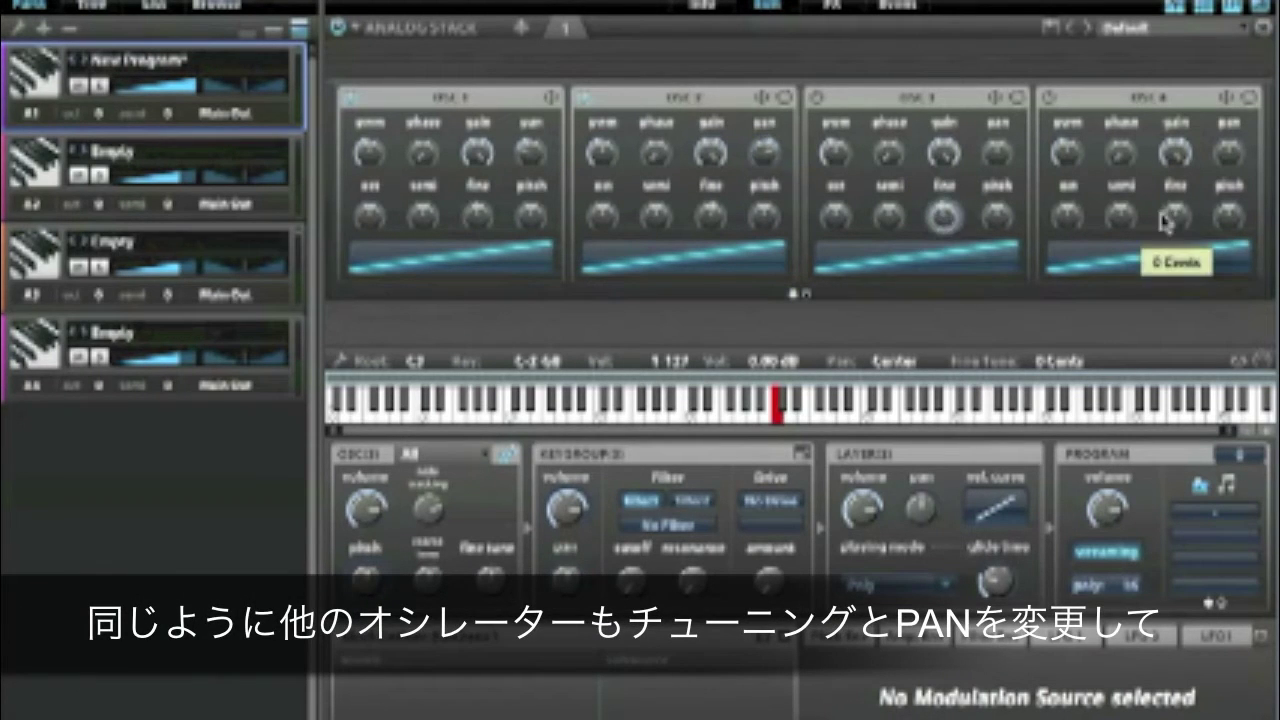
pyautogui.moveTo(997, 153); pyautogui.dragTo(988, 230)
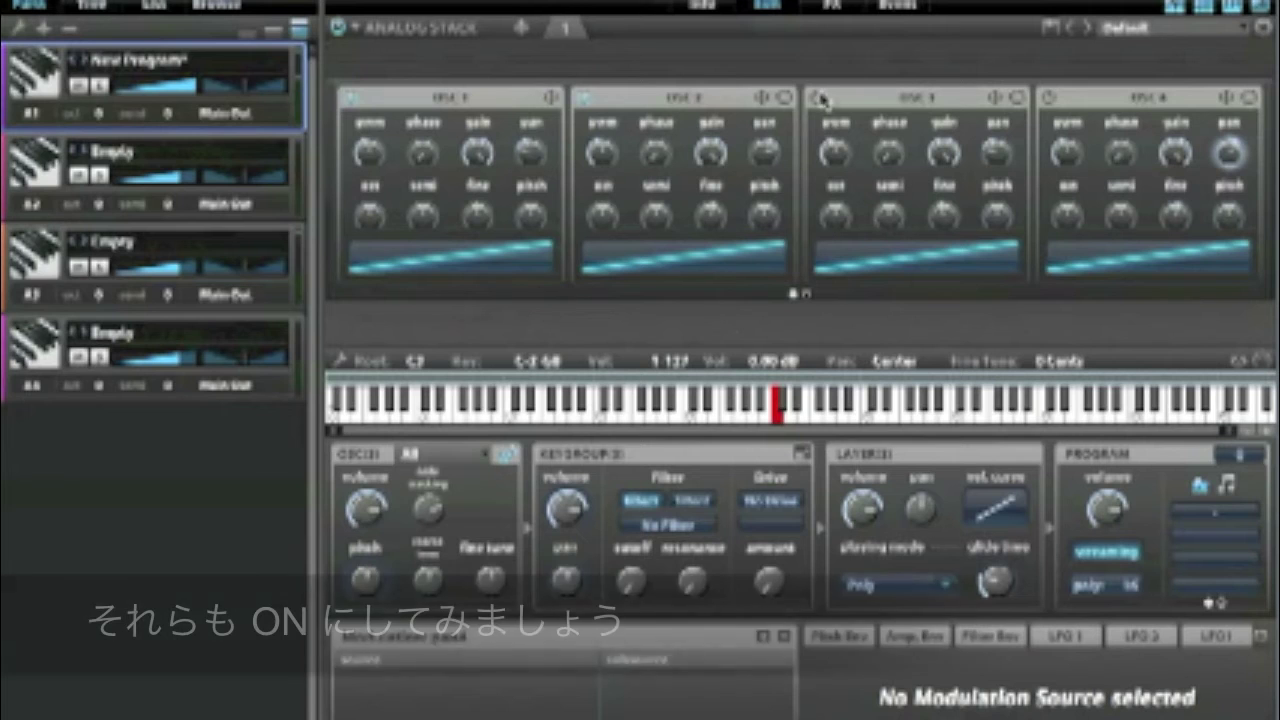
pyautogui.click(817, 97)
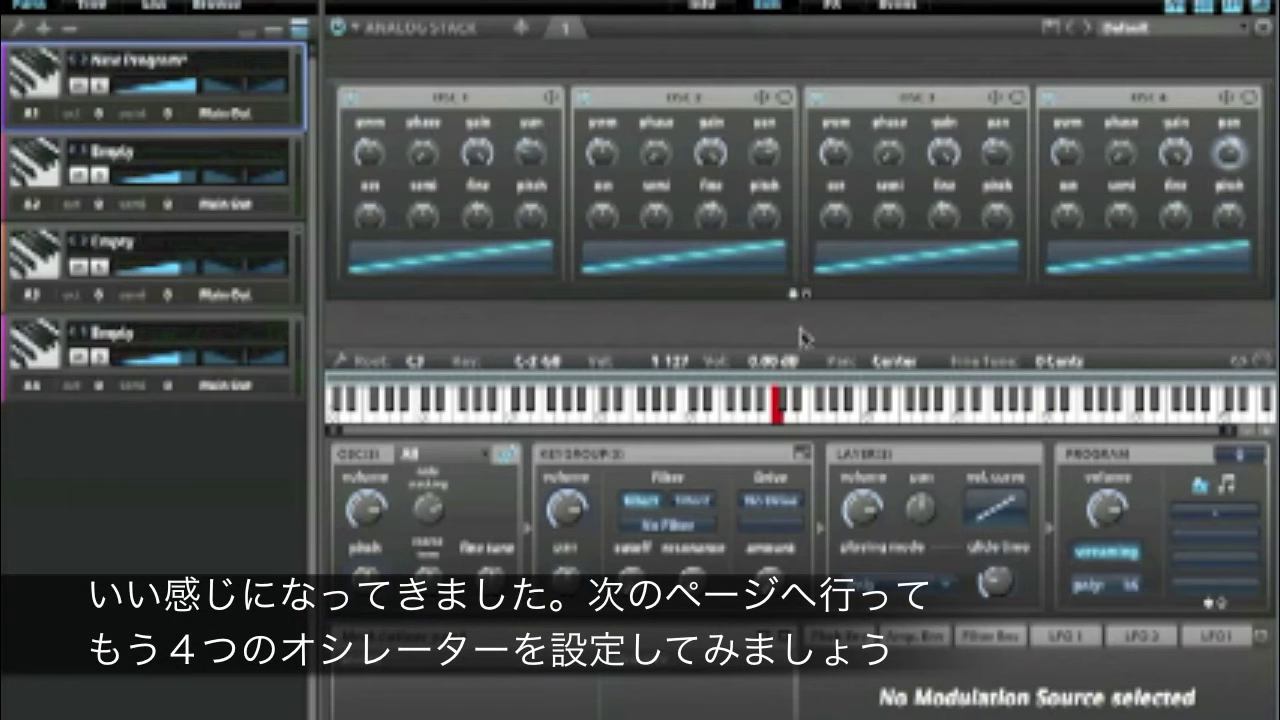
# Modulate OSC 5's fine tuning with Other > Random at an amount of 0.24
pyautogui.click(806, 294)
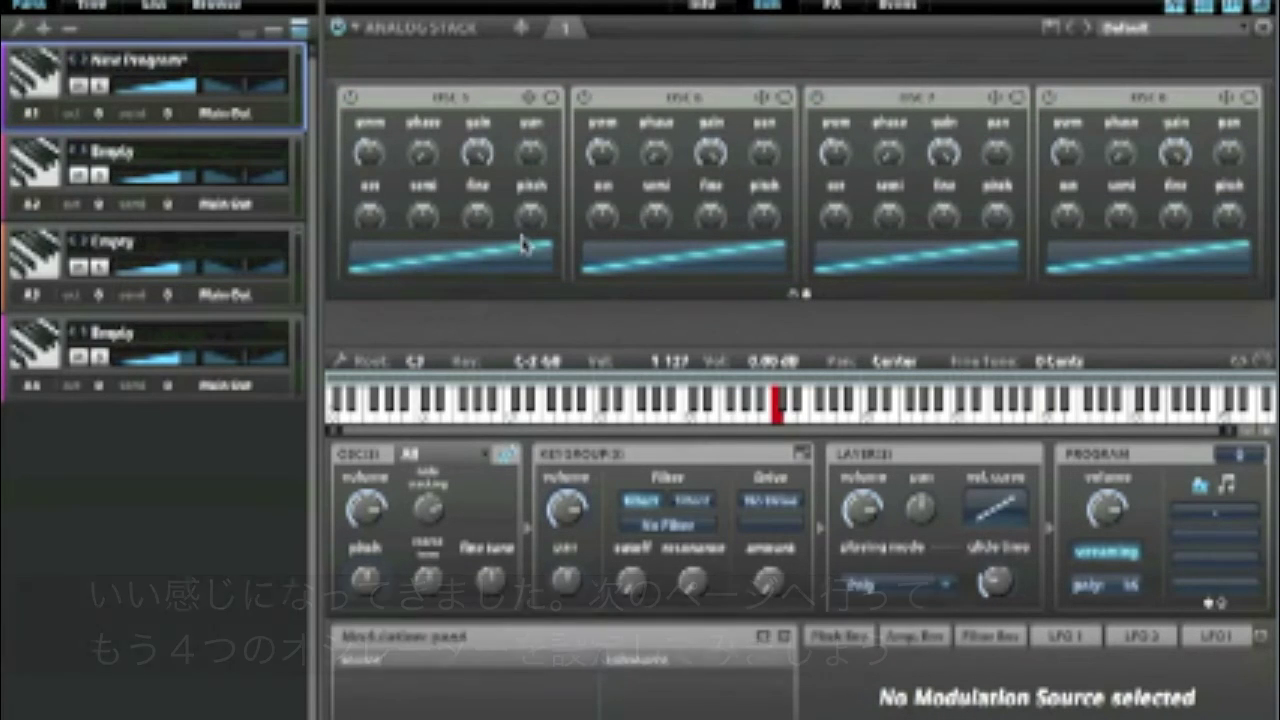
pyautogui.click(480, 216)
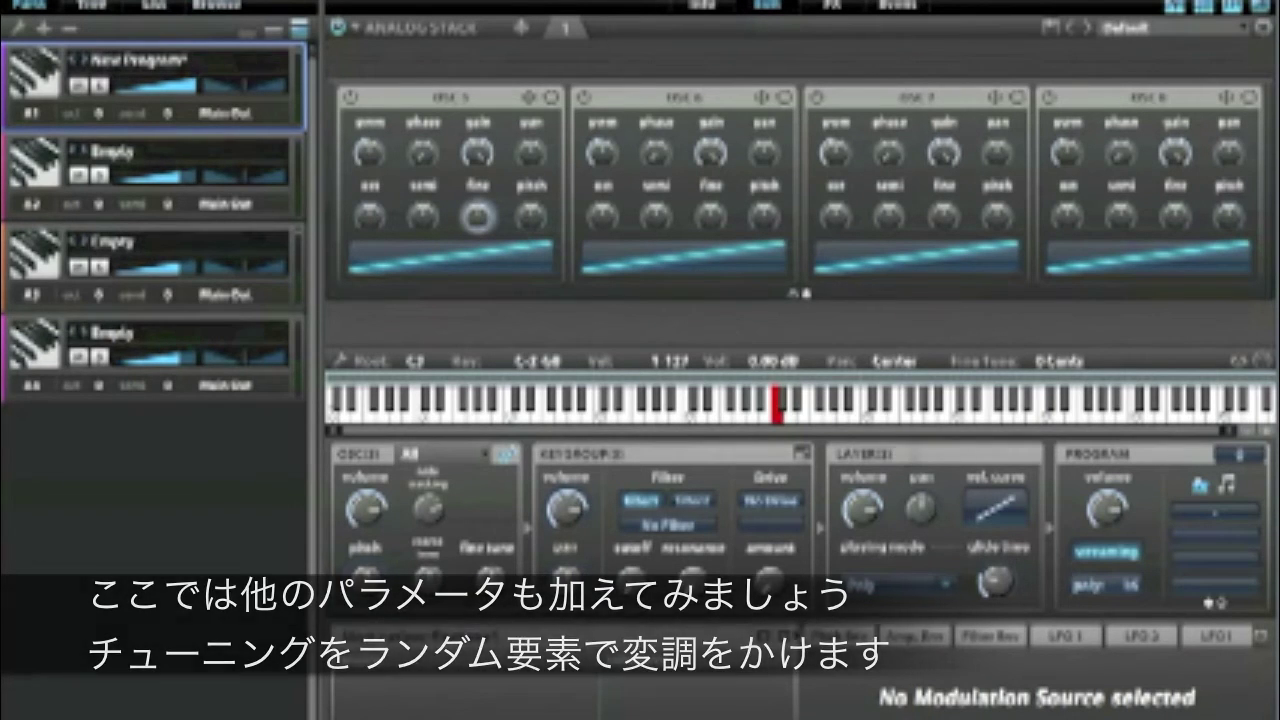
pyautogui.click(762, 636)
pyautogui.moveTo(883, 512)
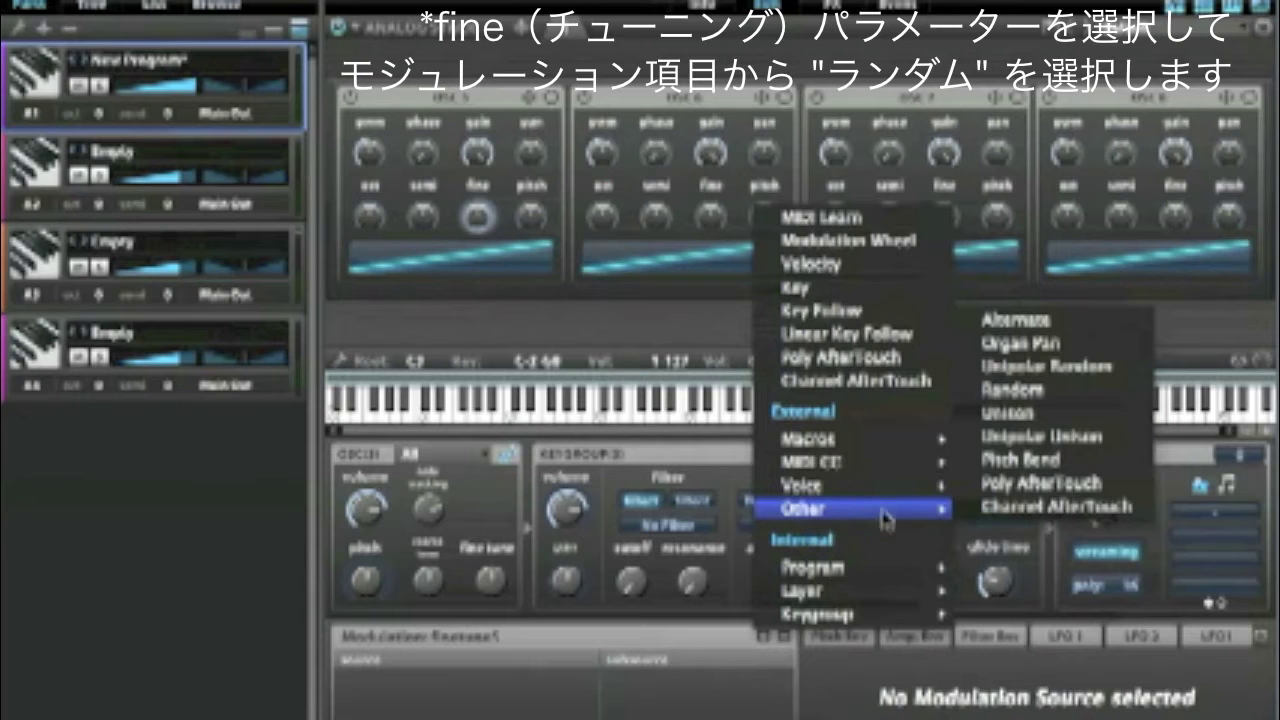
pyautogui.click(1068, 390)
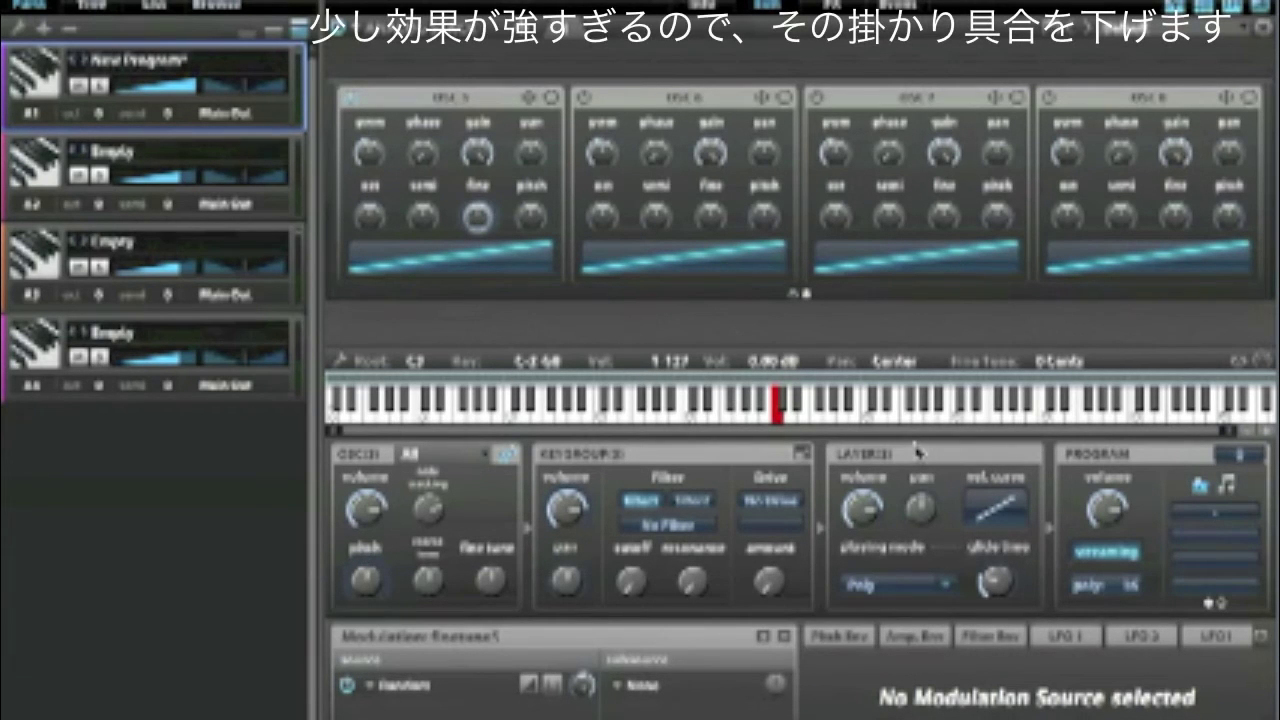
pyautogui.moveTo(596, 685); pyautogui.dragTo(586, 700)
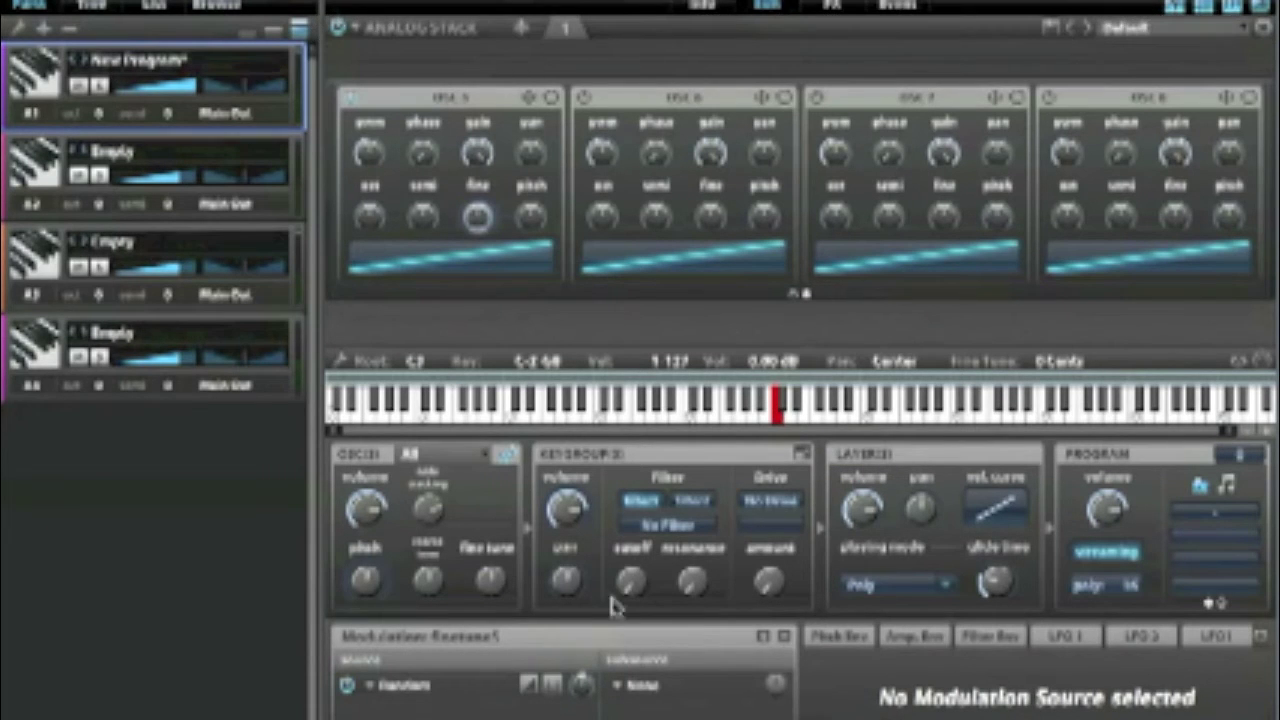
# Modulate OSC 6's fine tuning with Random at an amount of 0.14
pyautogui.click(705, 218)
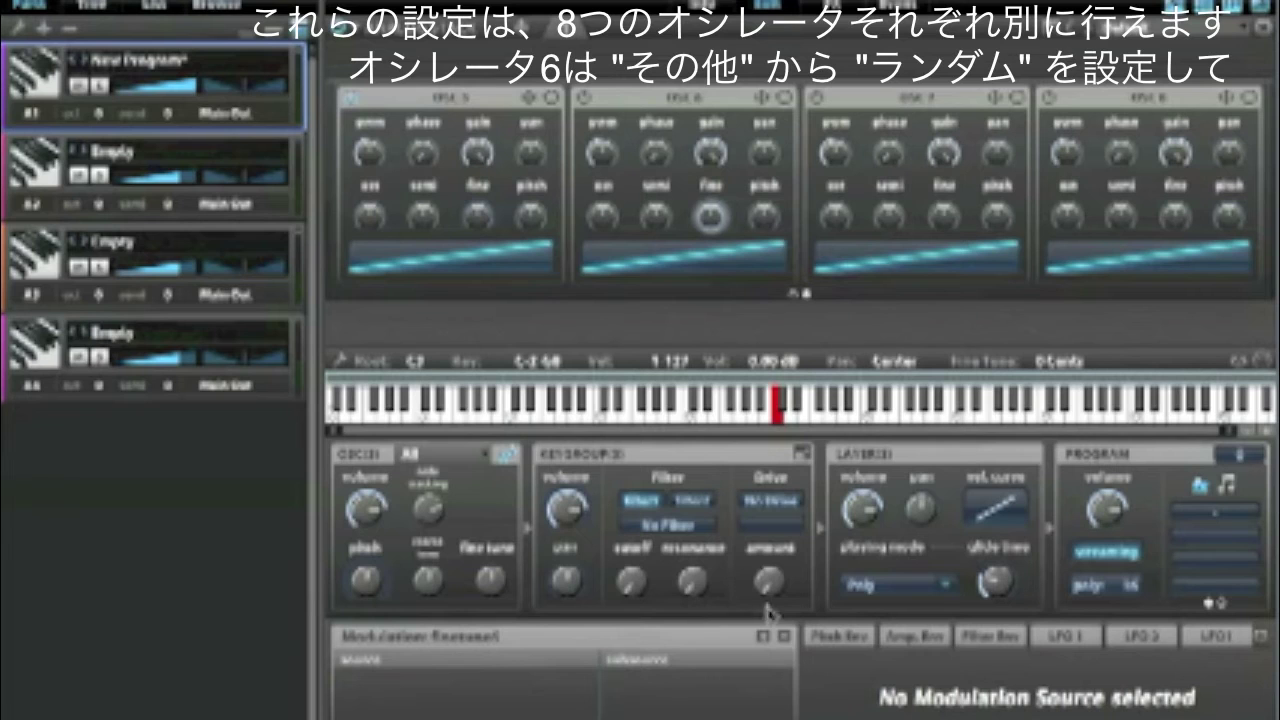
pyautogui.click(763, 638)
pyautogui.moveTo(828, 493)
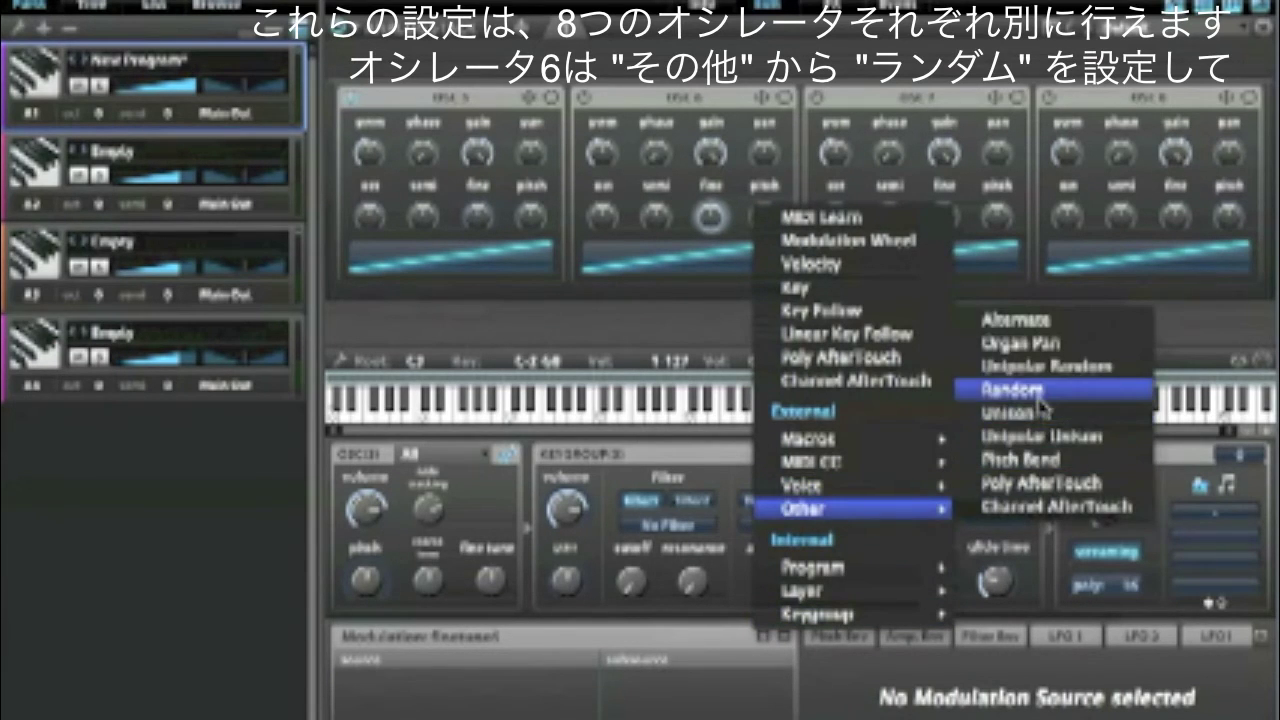
pyautogui.click(1040, 388)
pyautogui.moveTo(581, 685); pyautogui.dragTo(581, 672)
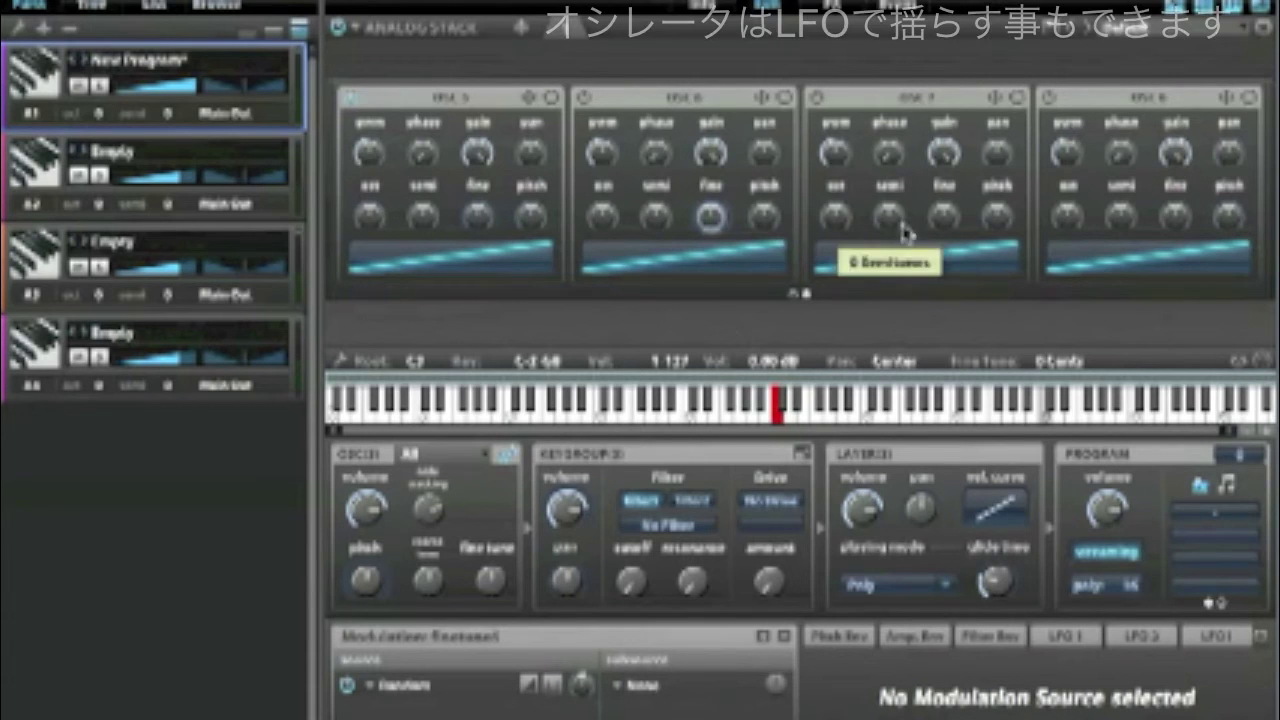
# Modulate OSC 7's fine tuning with a new Keygroup LFO using a chaos waveform
pyautogui.click(943, 217)
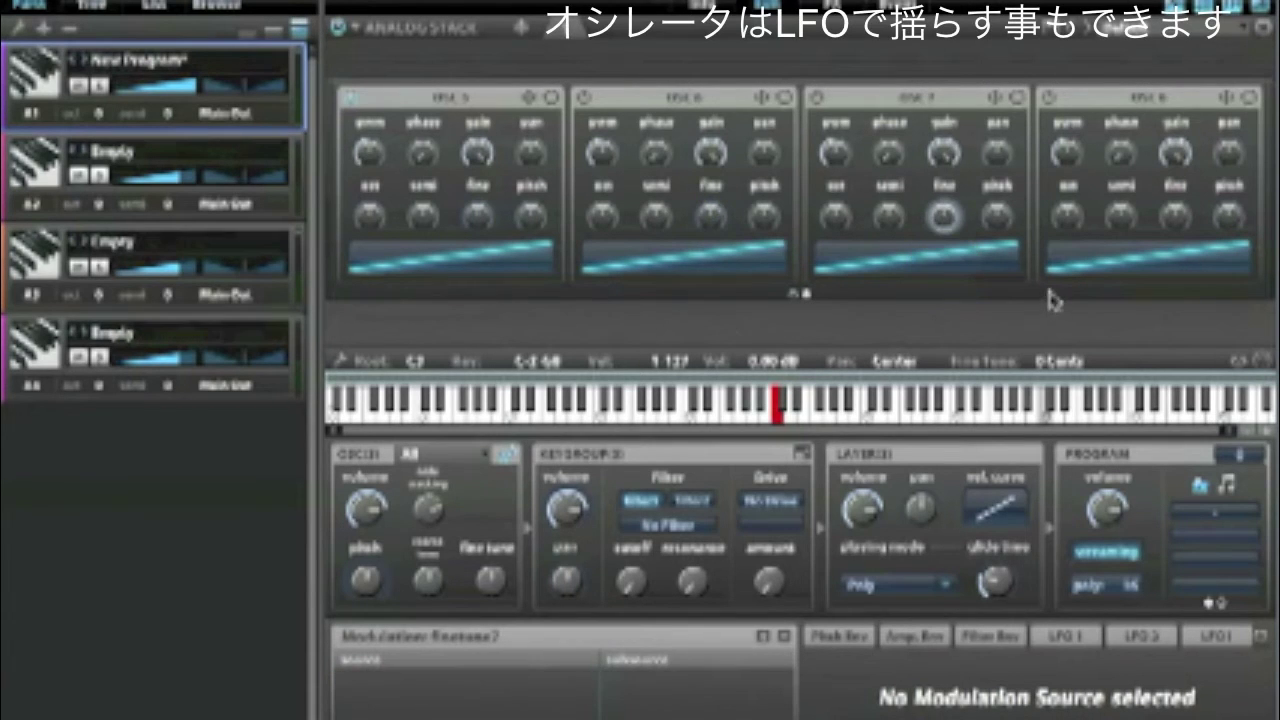
pyautogui.click(763, 636)
pyautogui.moveTo(867, 568)
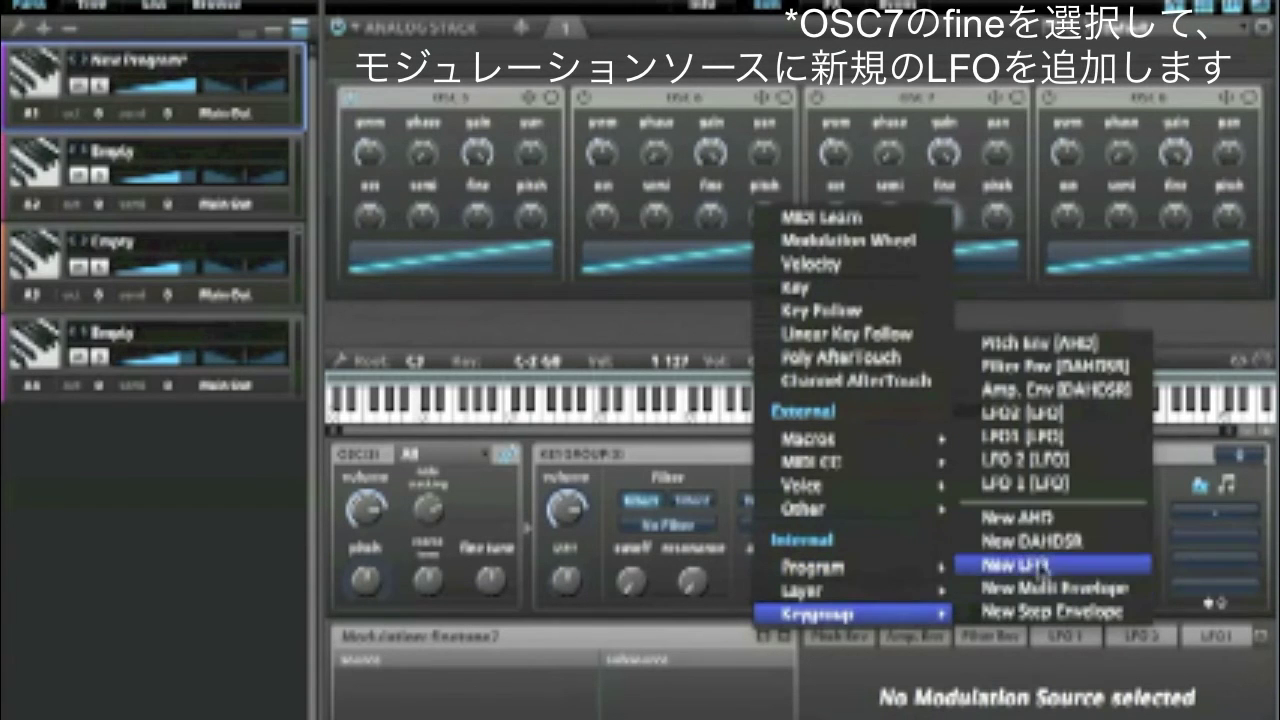
pyautogui.click(1025, 558)
pyautogui.click(880, 700)
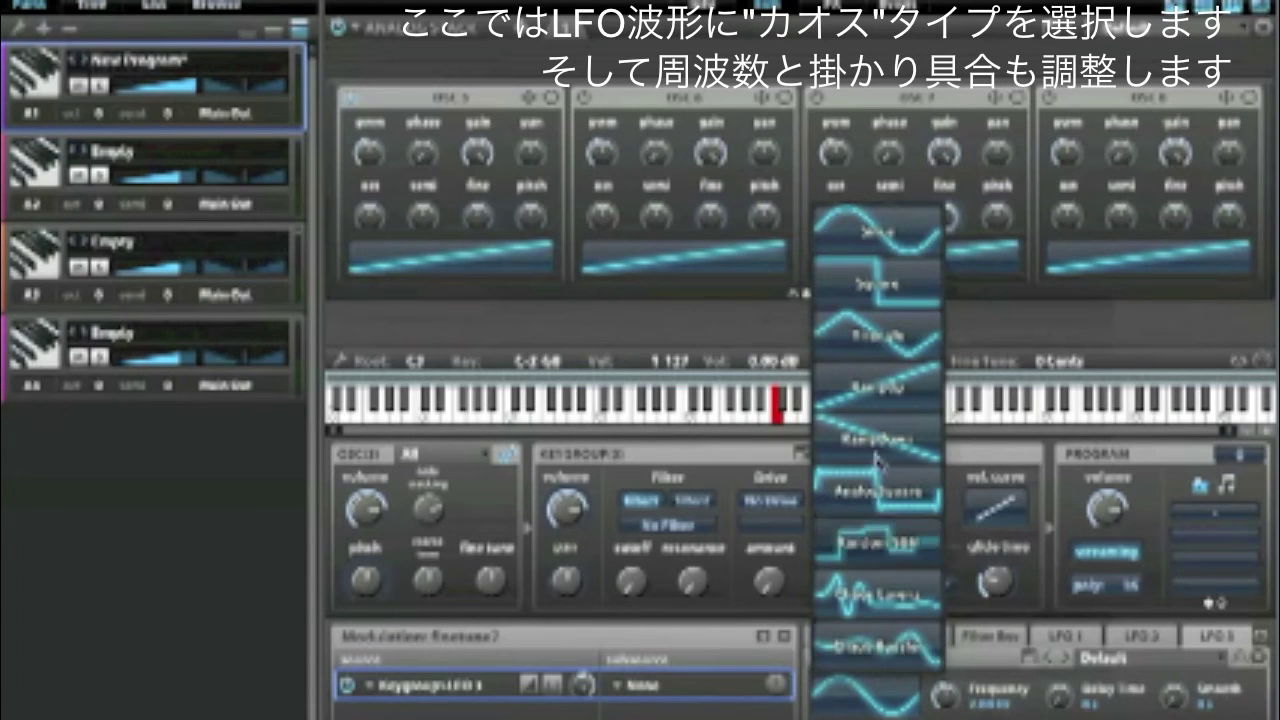
pyautogui.click(886, 655)
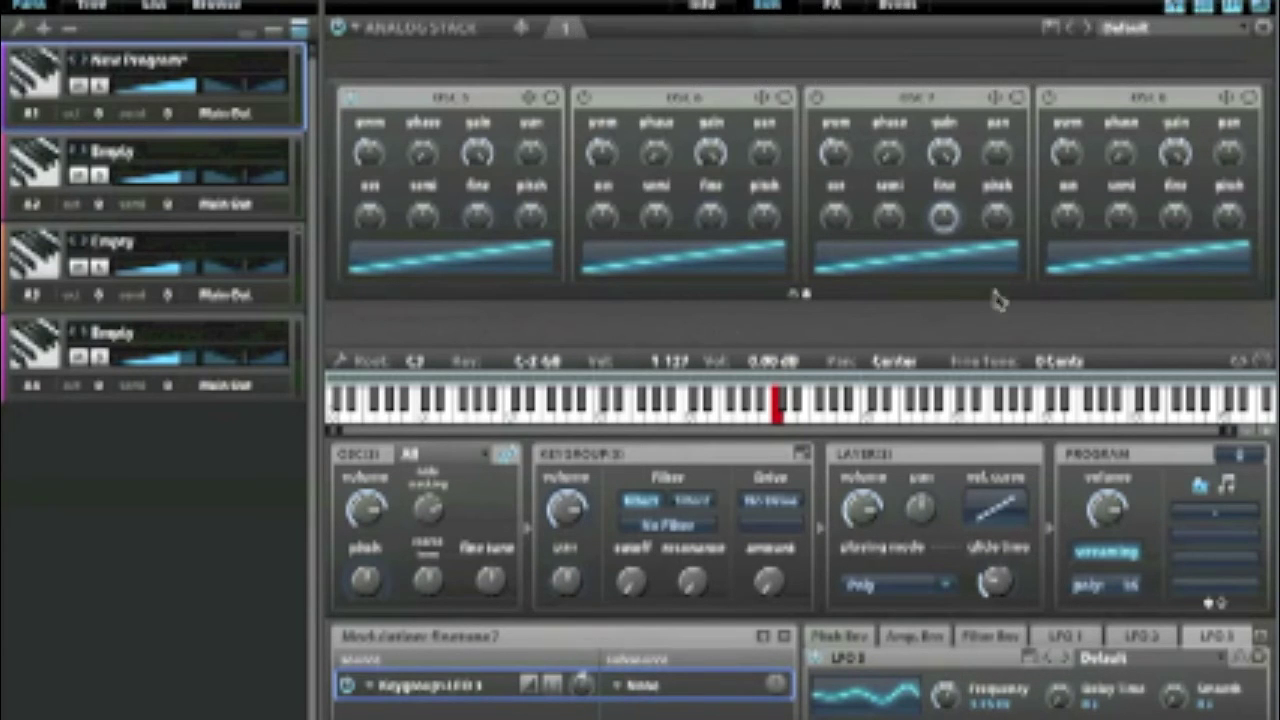
# Modulate OSC 8's fine tuning with chaos-wave Keygroup LFO 4 at about 0.23, and switch OSC 6 on
pyautogui.click(1177, 218)
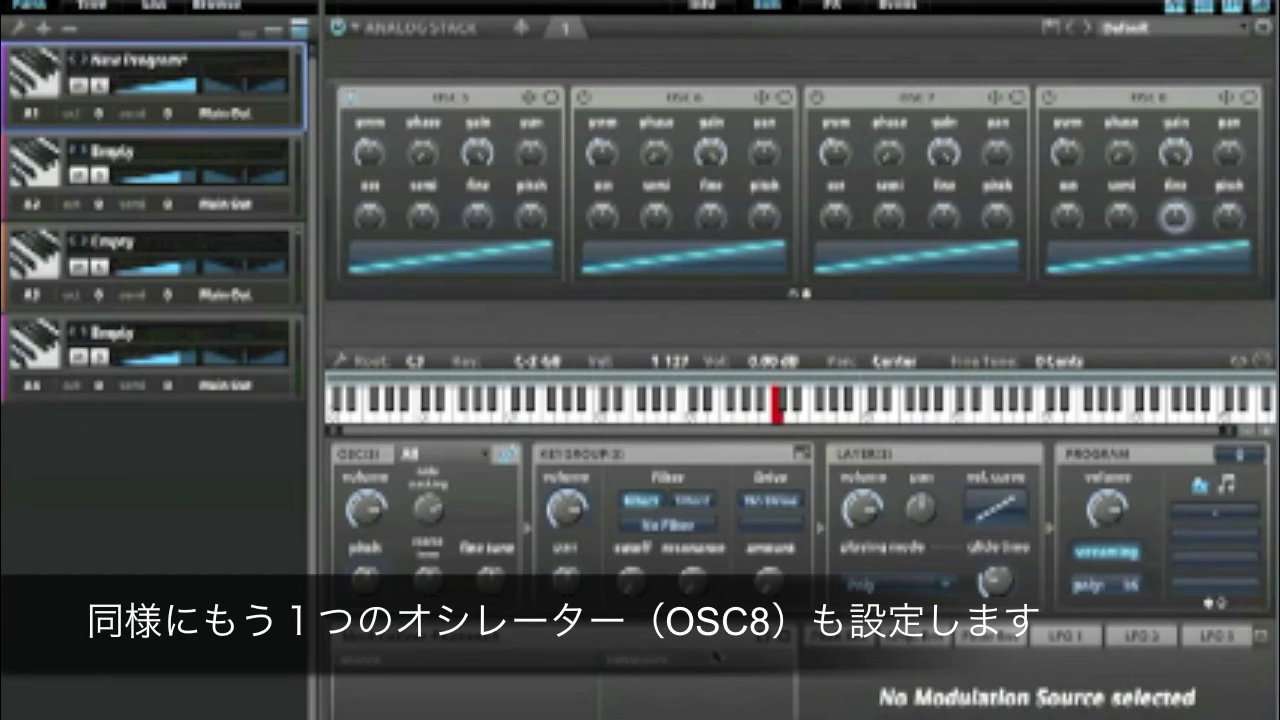
pyautogui.click(771, 644)
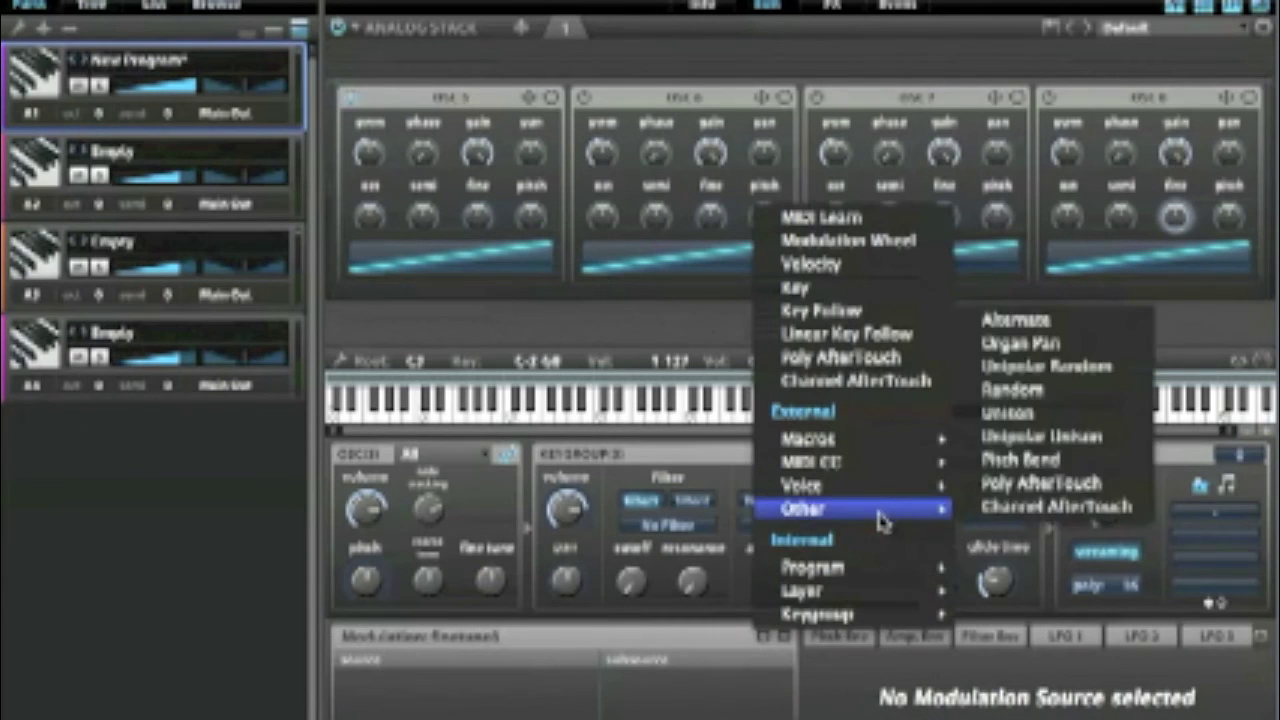
pyautogui.moveTo(872, 600)
pyautogui.click(1082, 565)
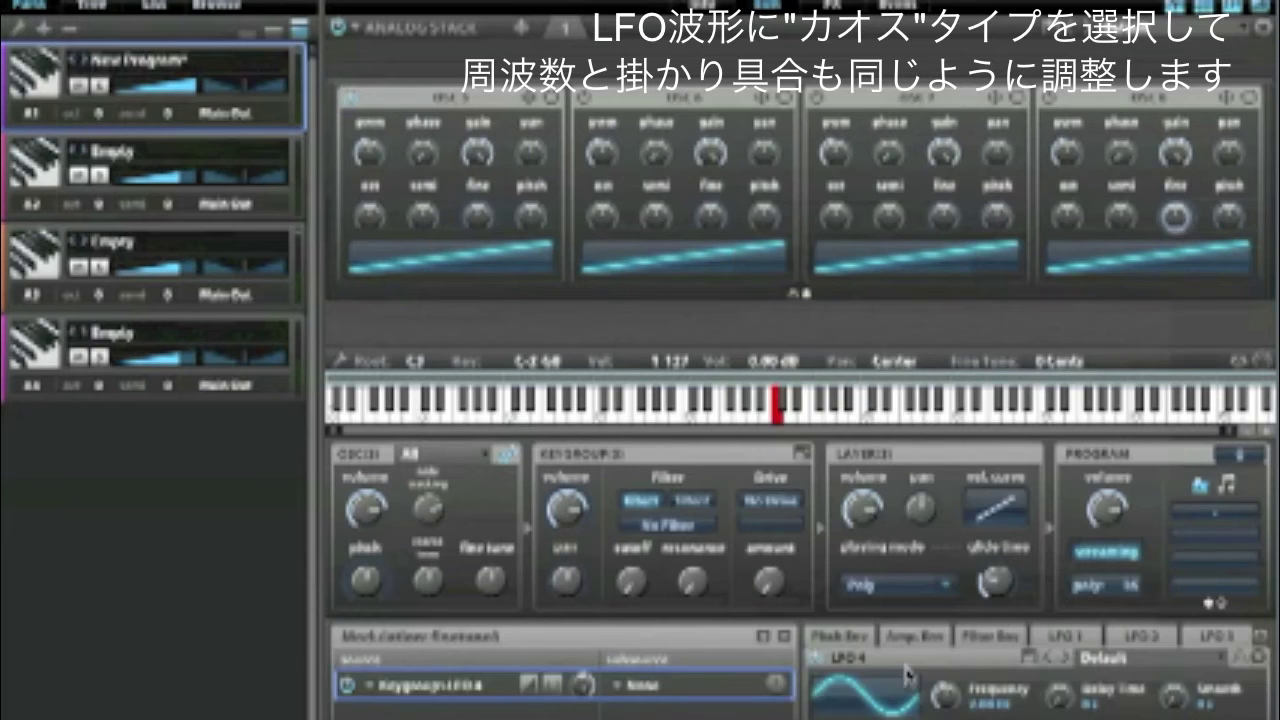
pyautogui.click(853, 697)
pyautogui.click(950, 276)
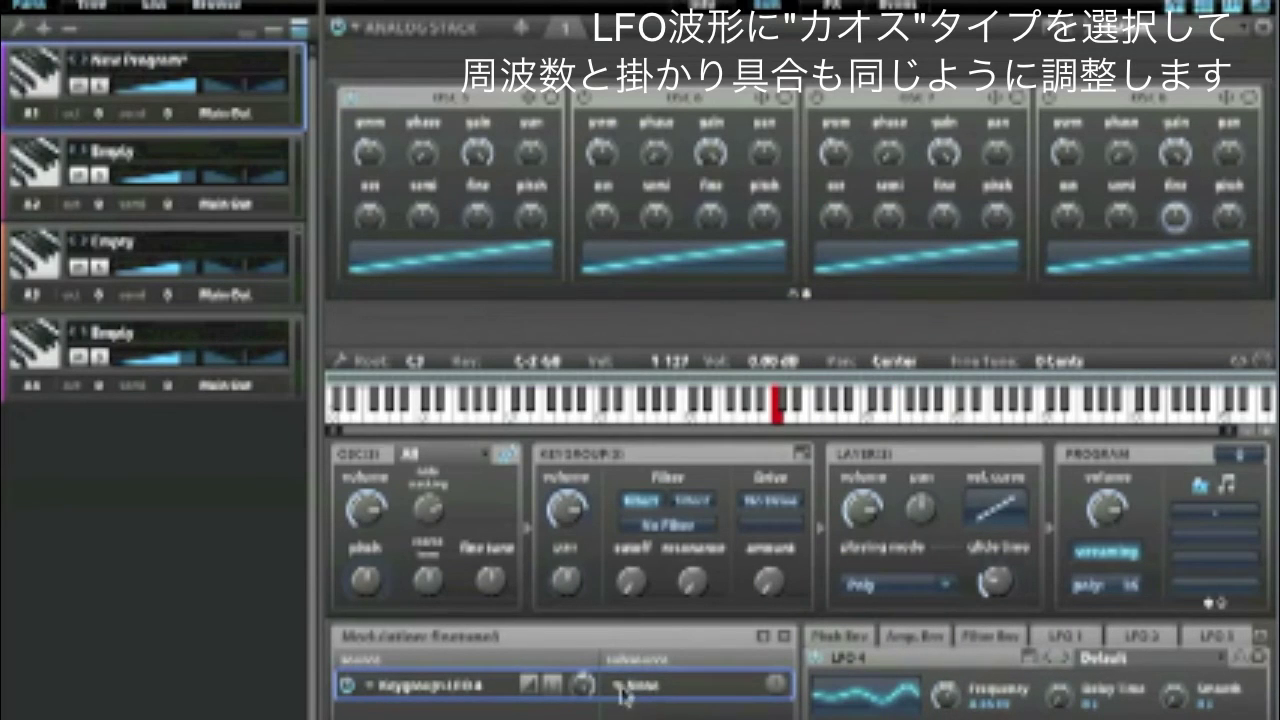
pyautogui.moveTo(594, 696)
pyautogui.moveTo(585, 716); pyautogui.dragTo(586, 719)
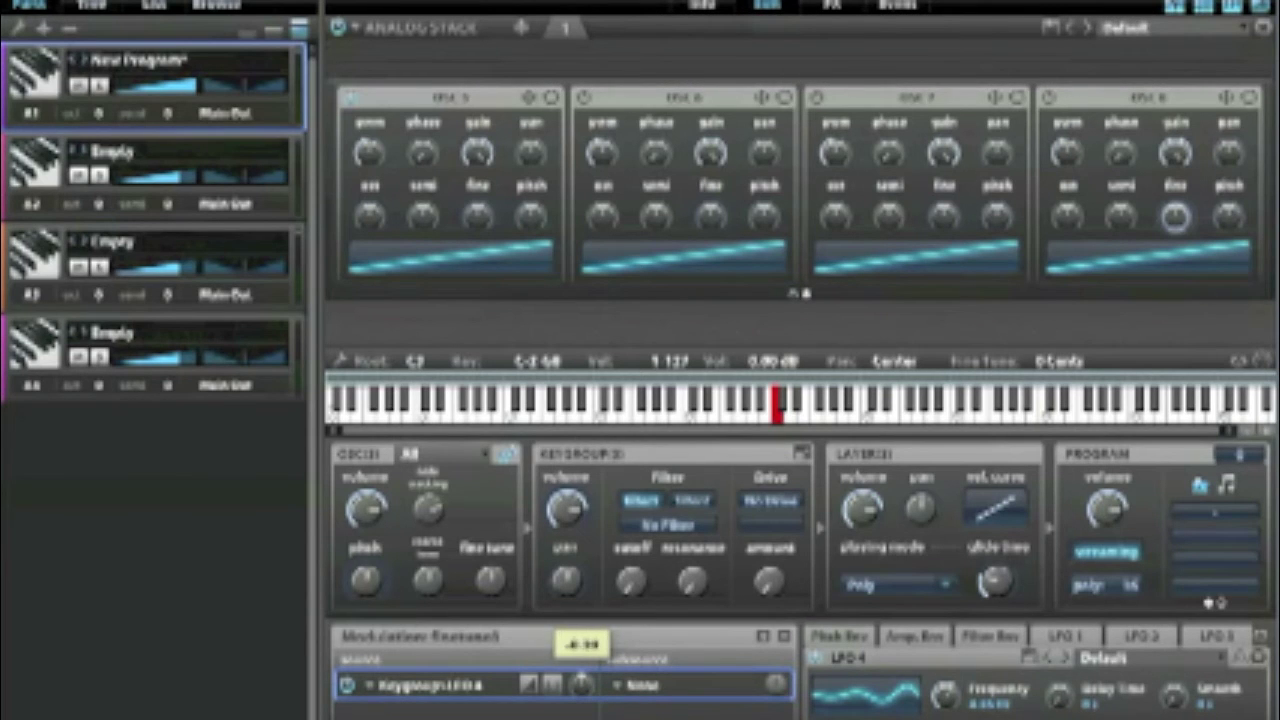
pyautogui.click(583, 98)
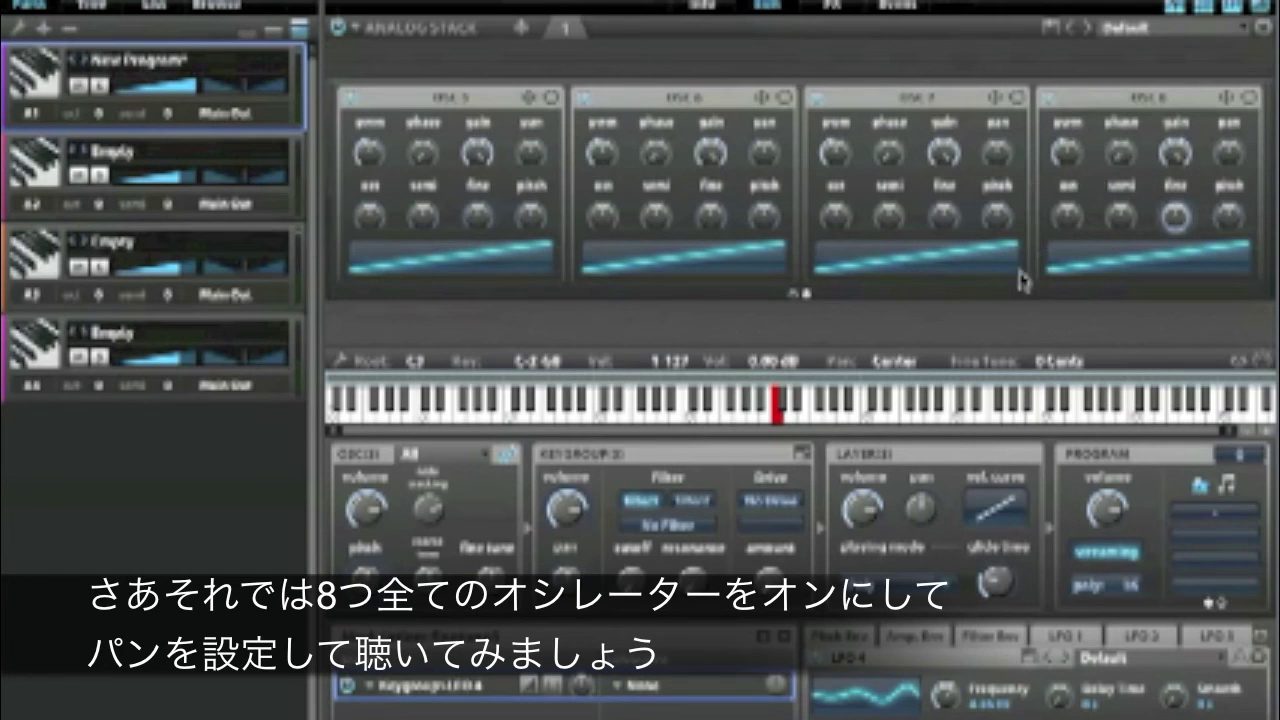
# Pan OSC 8 to Right 18, audition a note, and lower the program volume to -6.13 dB
pyautogui.click(799, 298)
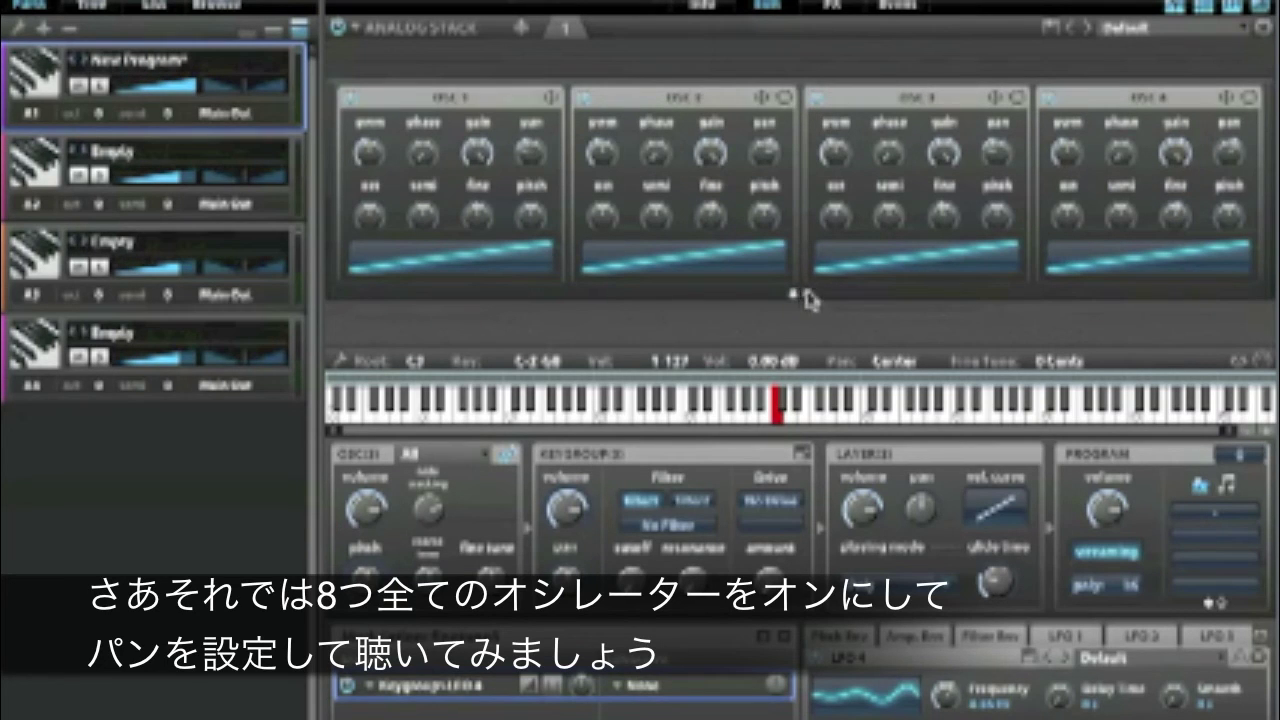
pyautogui.click(806, 296)
pyautogui.click(997, 152)
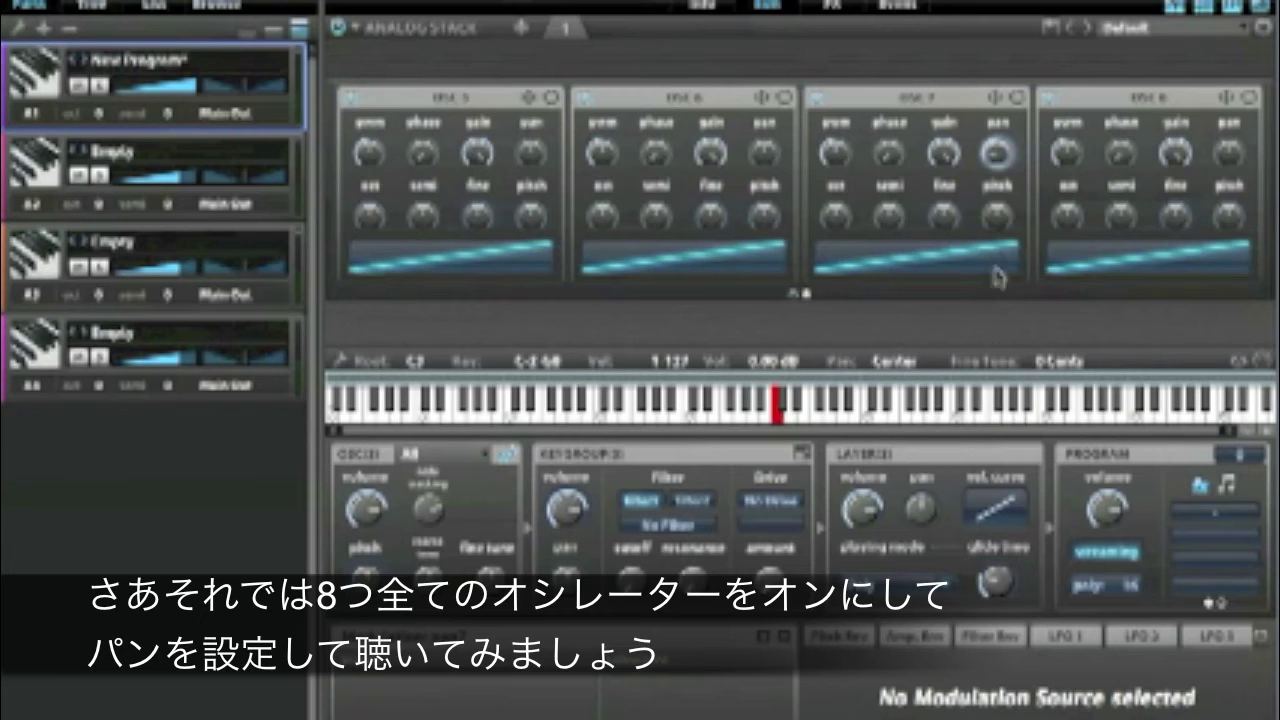
pyautogui.moveTo(1228, 152); pyautogui.dragTo(1232, 132)
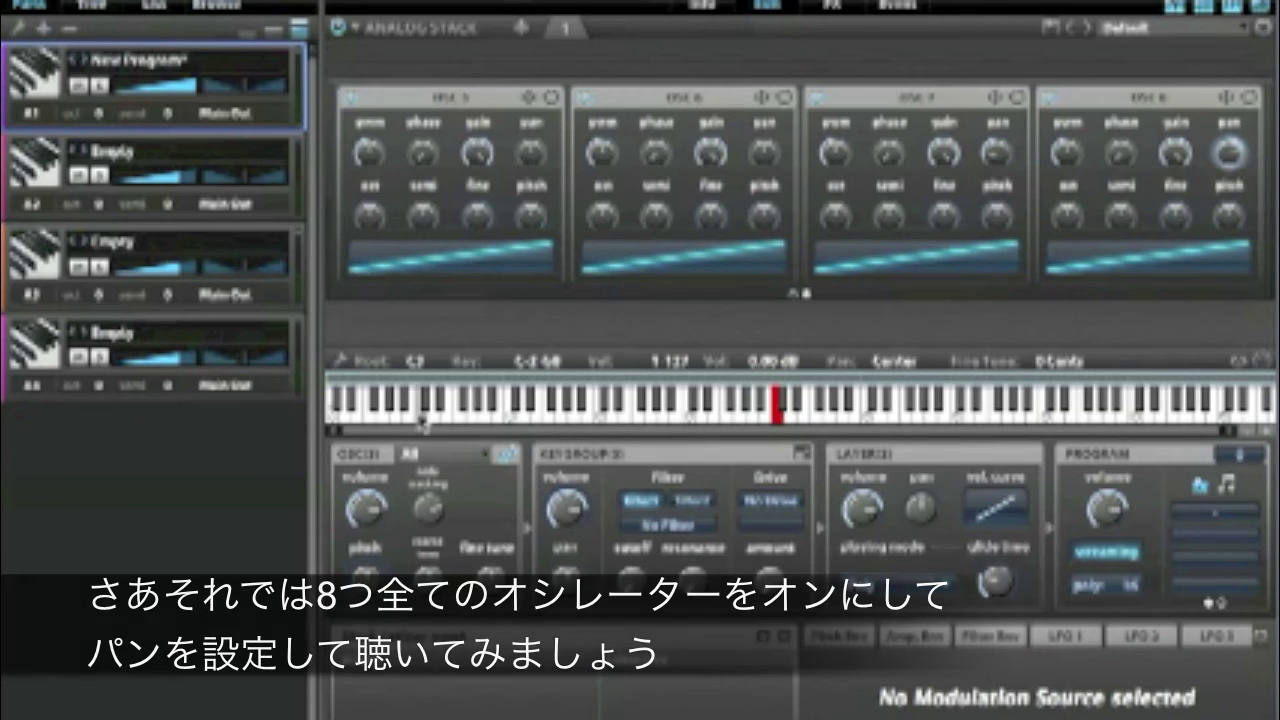
pyautogui.click(689, 412)
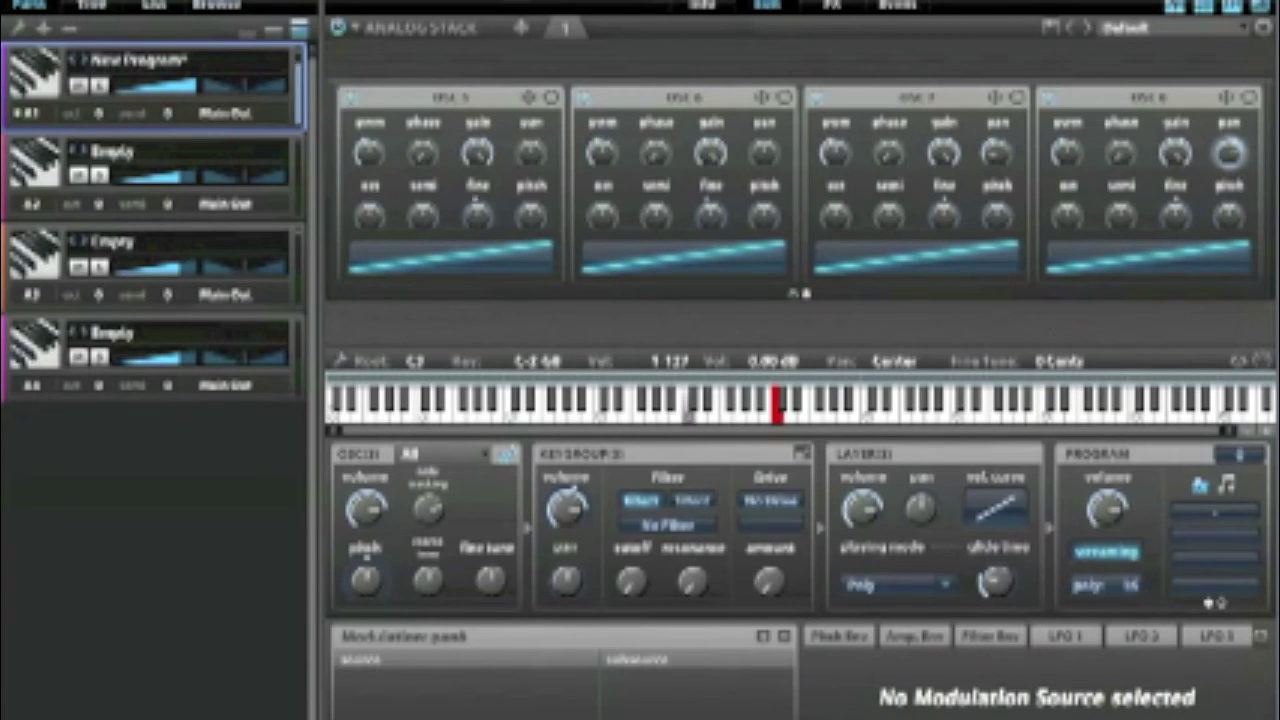
pyautogui.moveTo(192, 88); pyautogui.dragTo(170, 97)
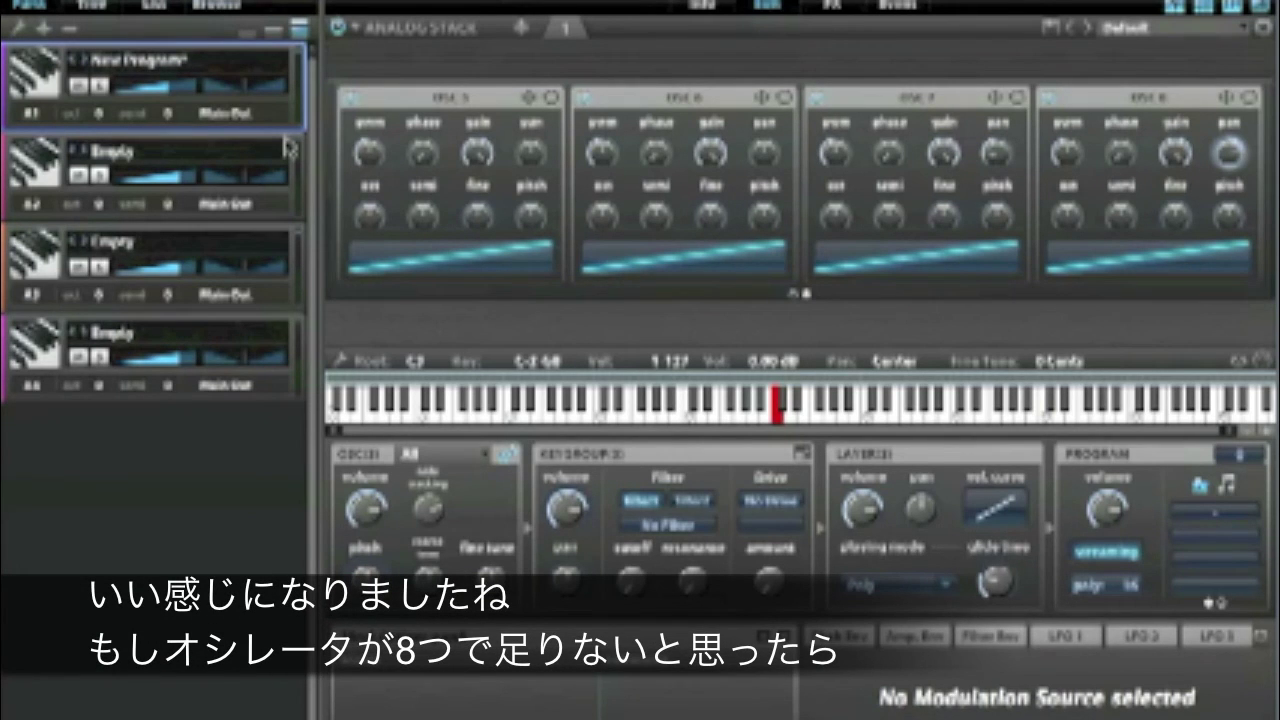
# Add a second Analog Stack layer and set its OSC 1–3 waveforms to Saw
pyautogui.click(523, 32)
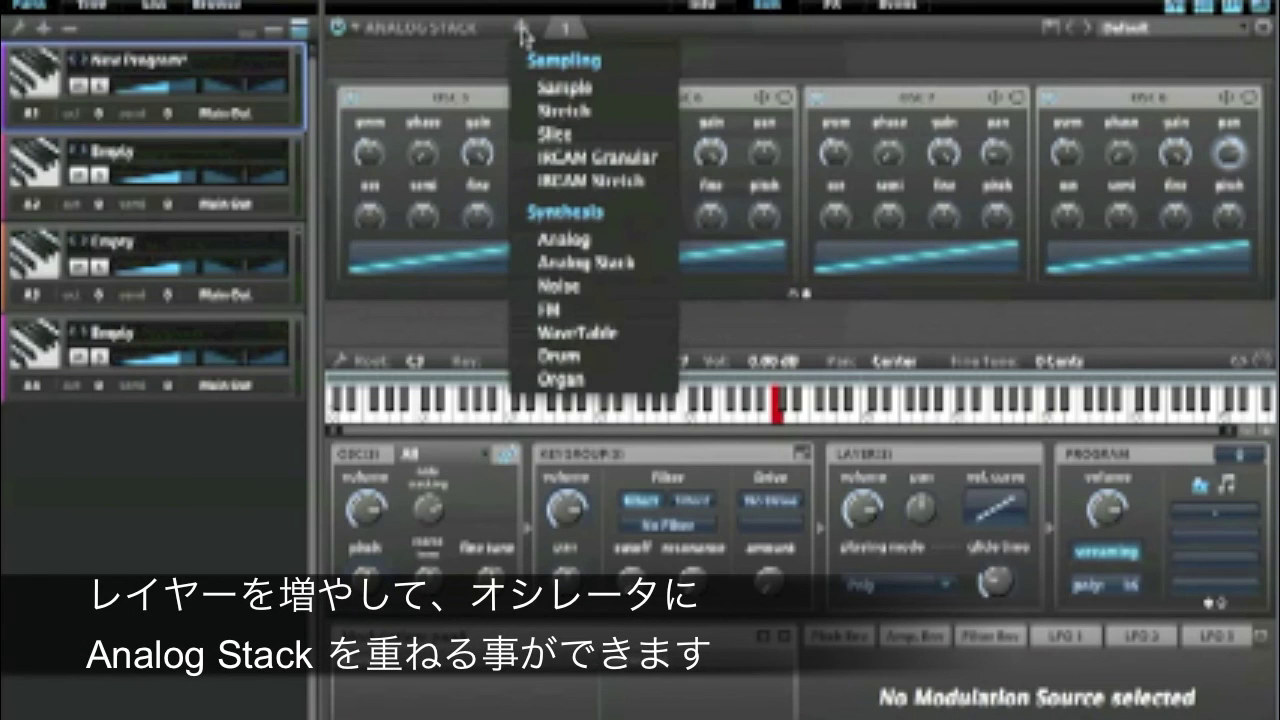
pyautogui.click(632, 266)
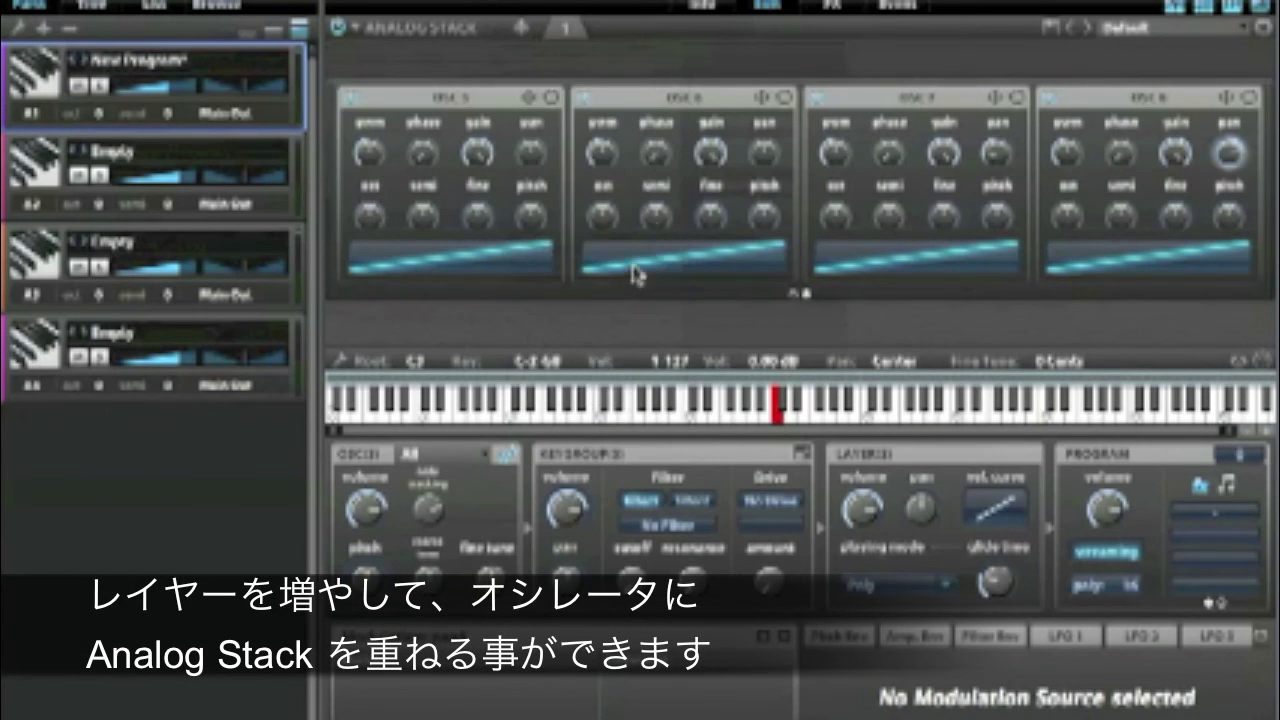
pyautogui.click(497, 278)
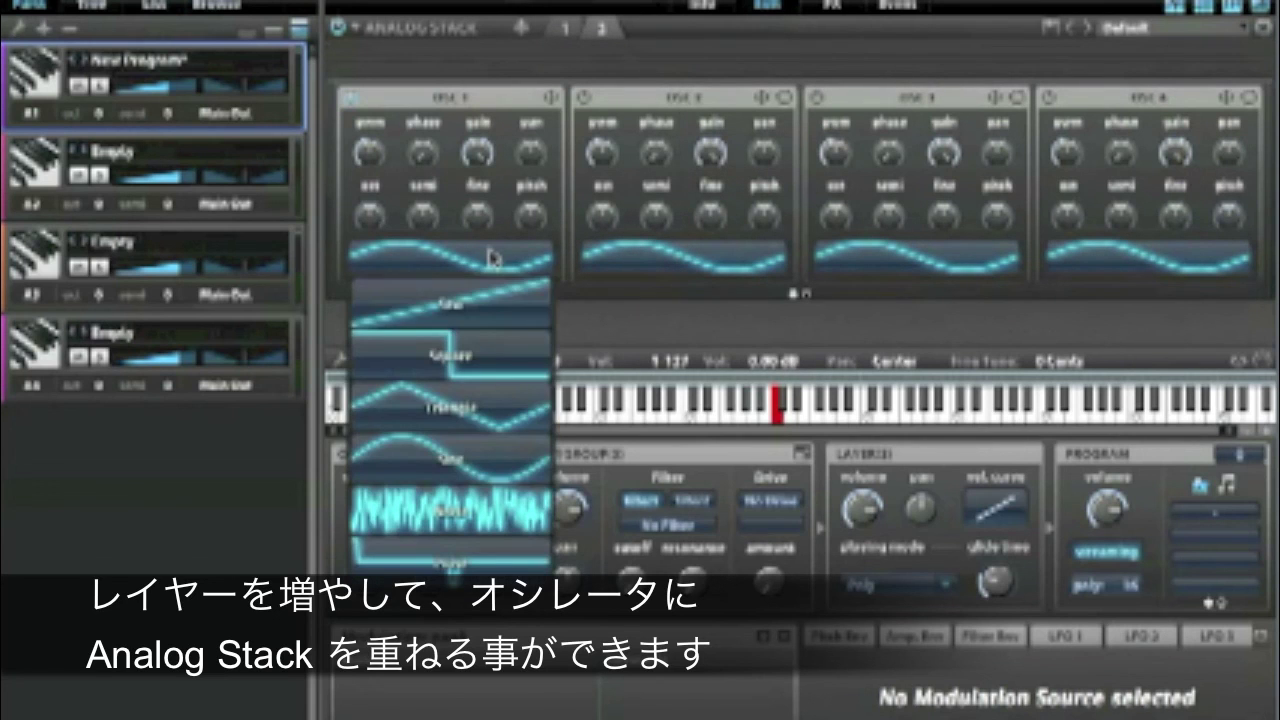
pyautogui.click(500, 285)
pyautogui.click(690, 265)
pyautogui.click(733, 298)
pyautogui.click(878, 263)
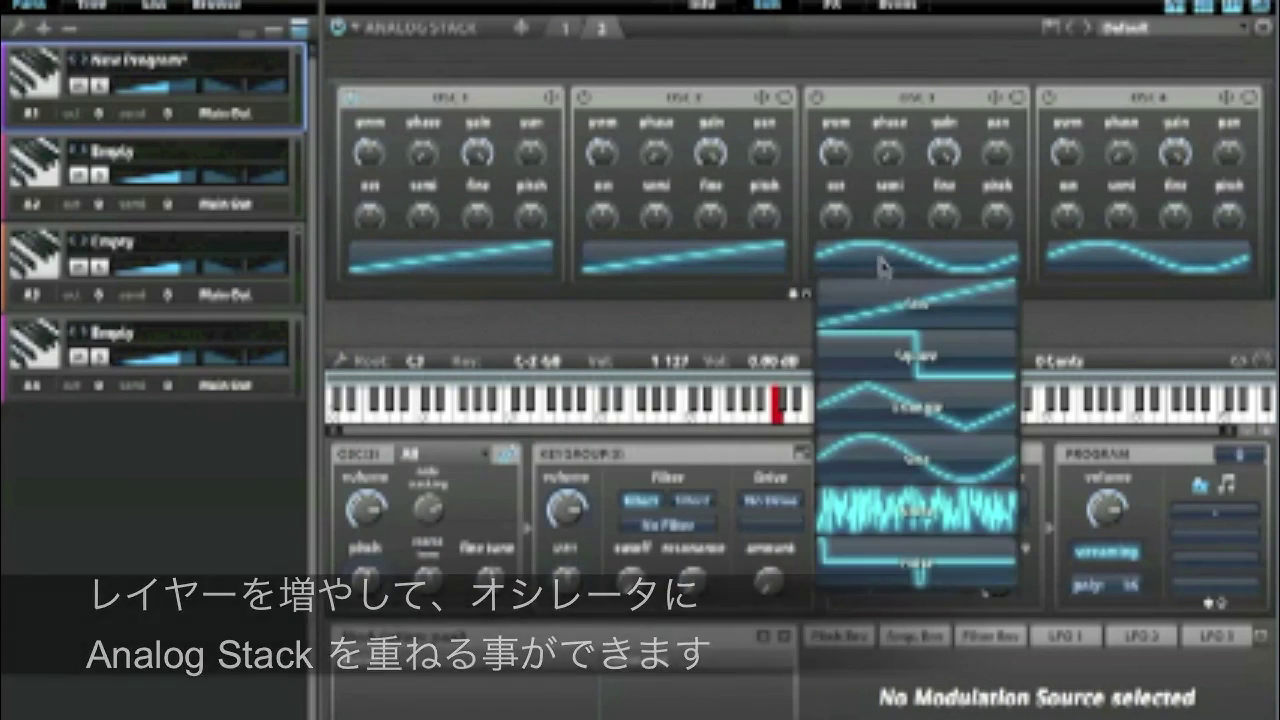
pyautogui.click(889, 288)
# Switch between layer tabs 1 and 2, ending on layer 1
pyautogui.click(572, 28)
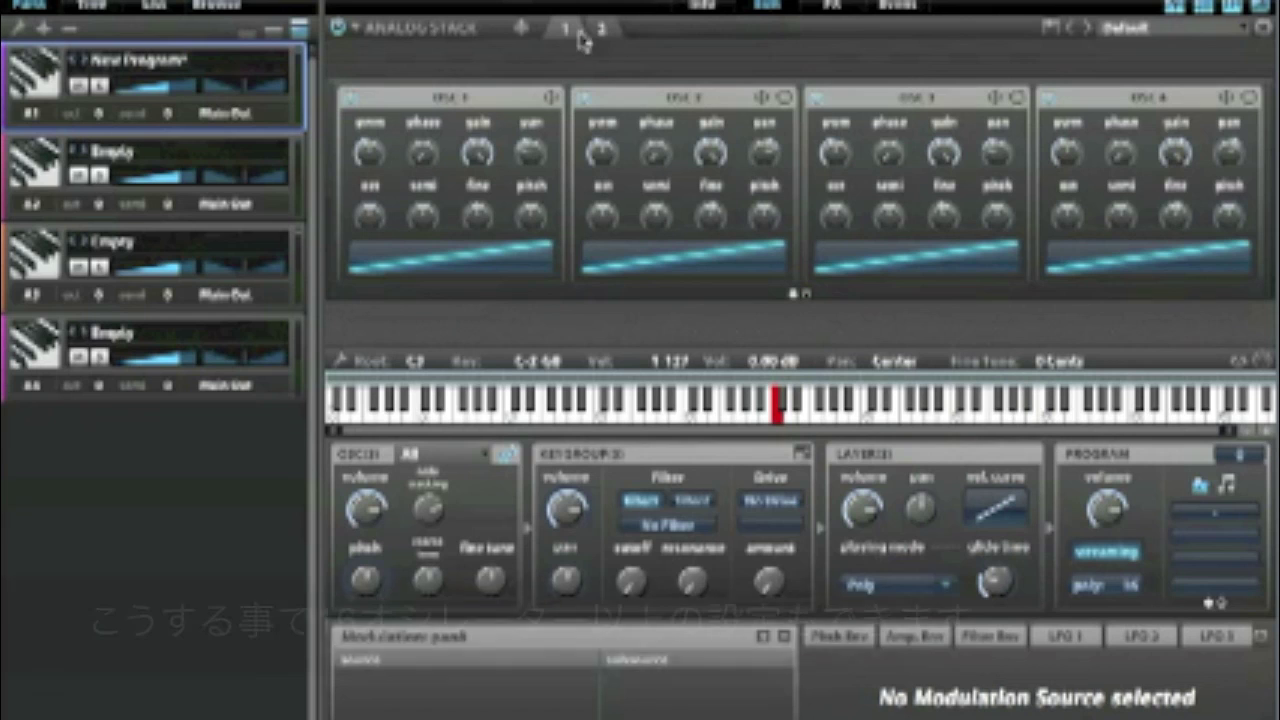
pyautogui.click(598, 30)
pyautogui.click(568, 32)
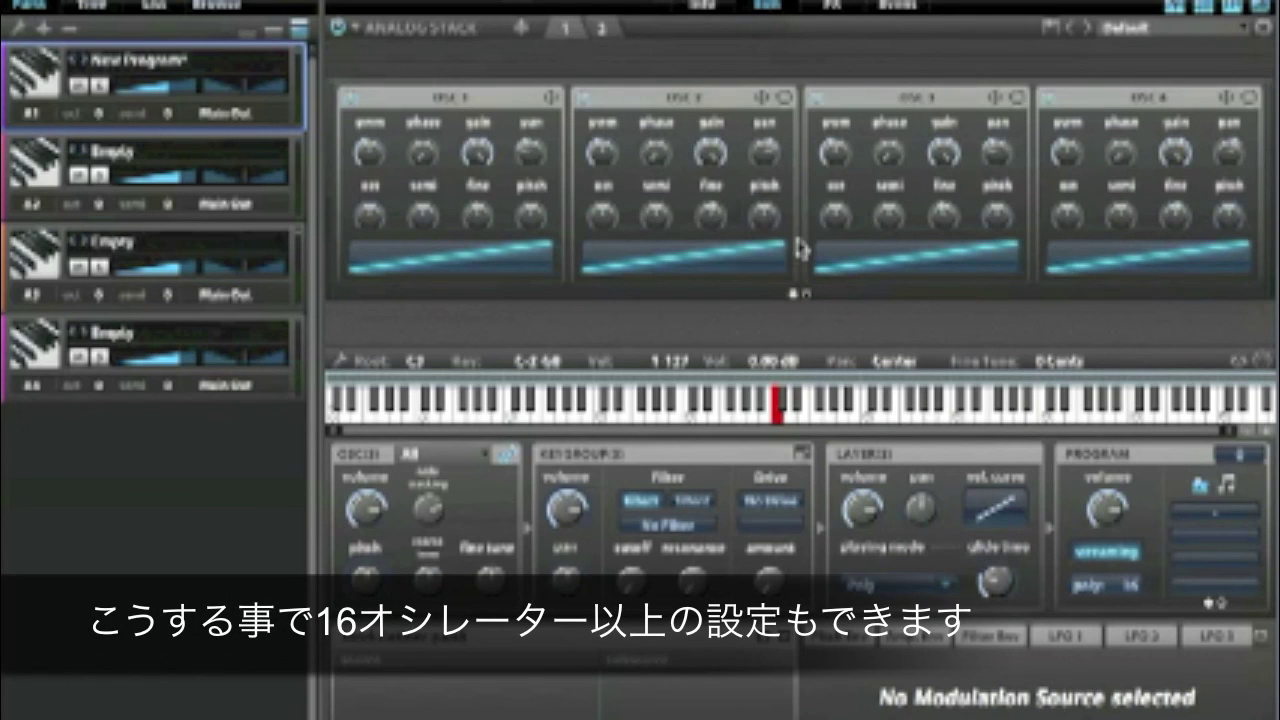